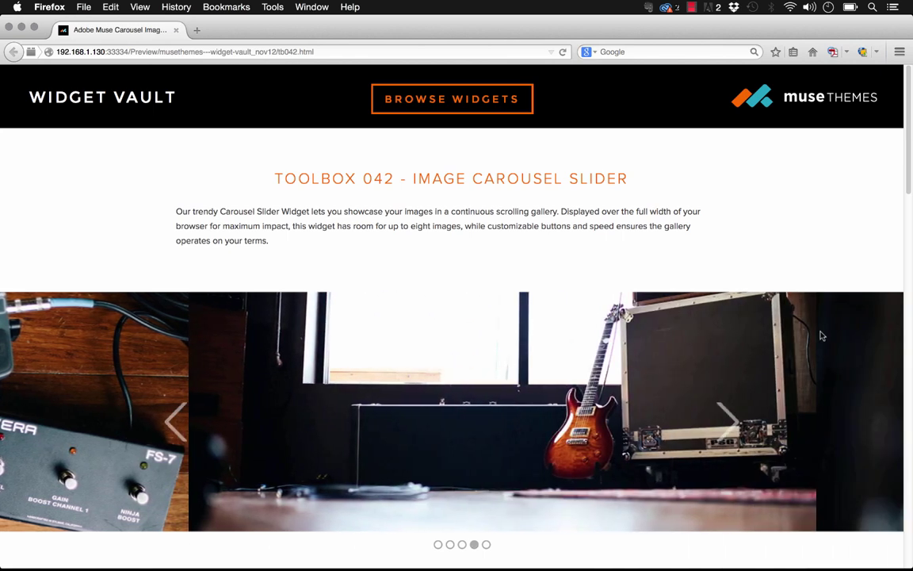
Step: Scroll the Image Carousel Slider preview page down and back up to watch the slideshow
scroll(815, 240, "down", 3)
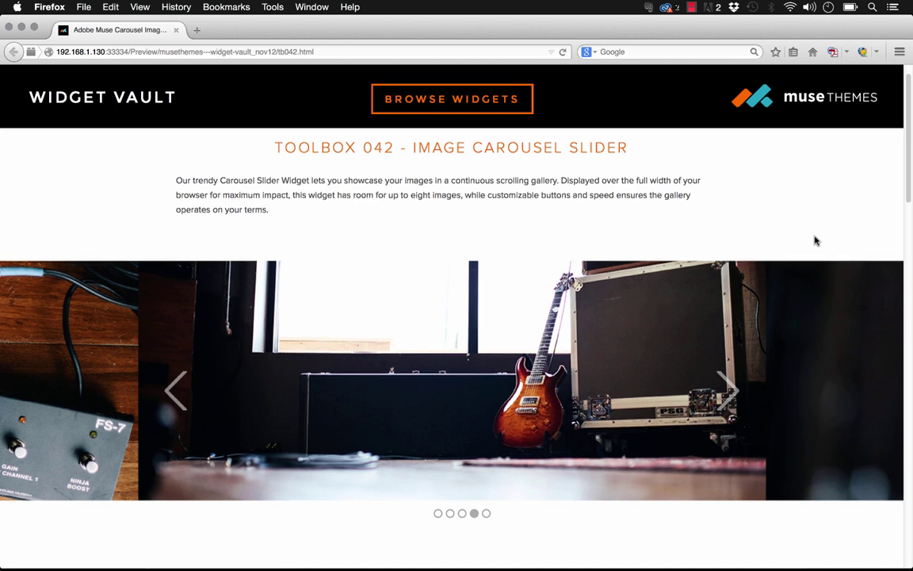
scroll(724, 528, "up", 3)
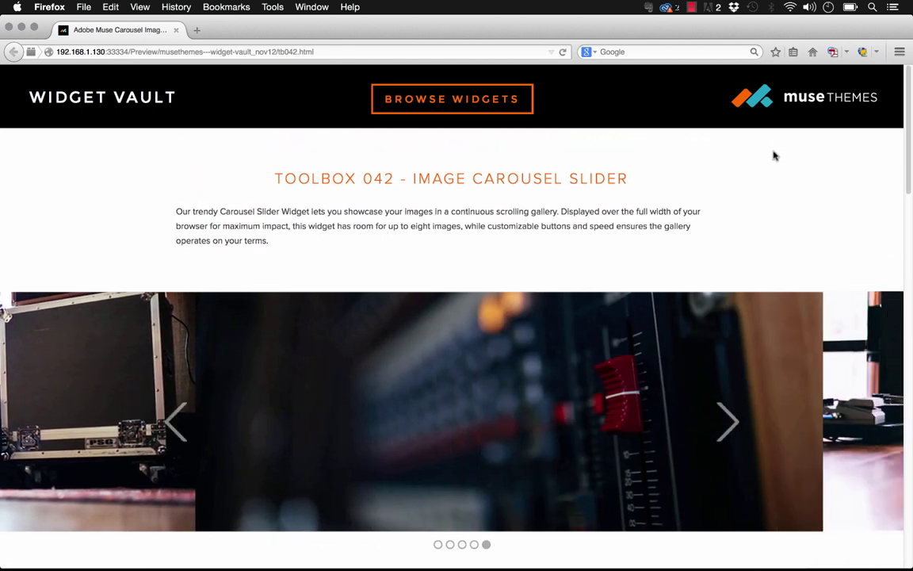
Step: In a new tab, open harrys.com's About Harry's > Our Factory page and click through its photo carousel
left_click(198, 31)
type("harrys.com")
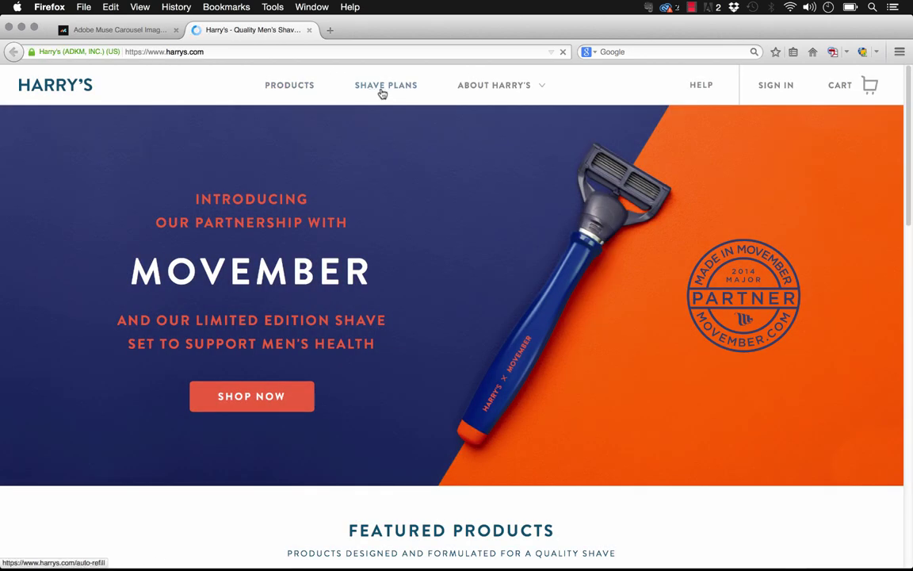
left_click(475, 88)
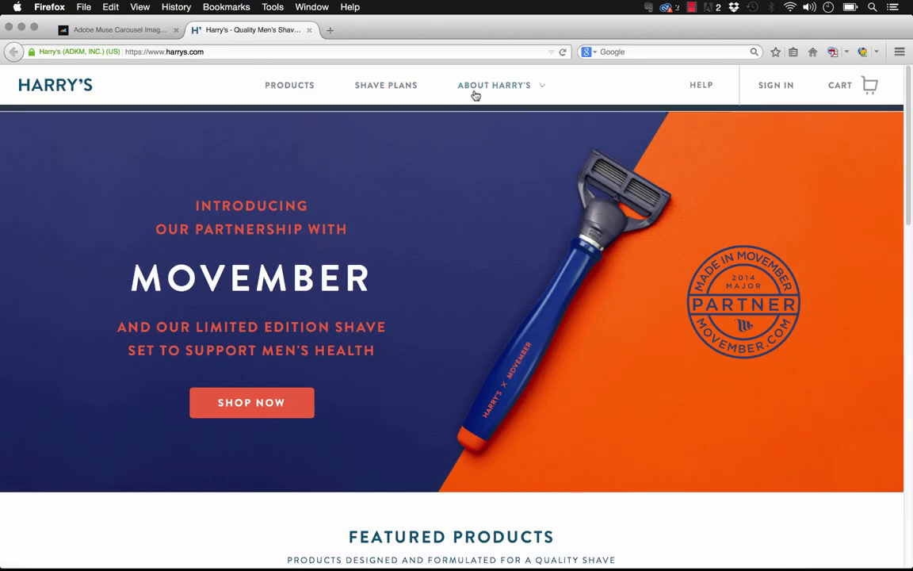
left_click(336, 141)
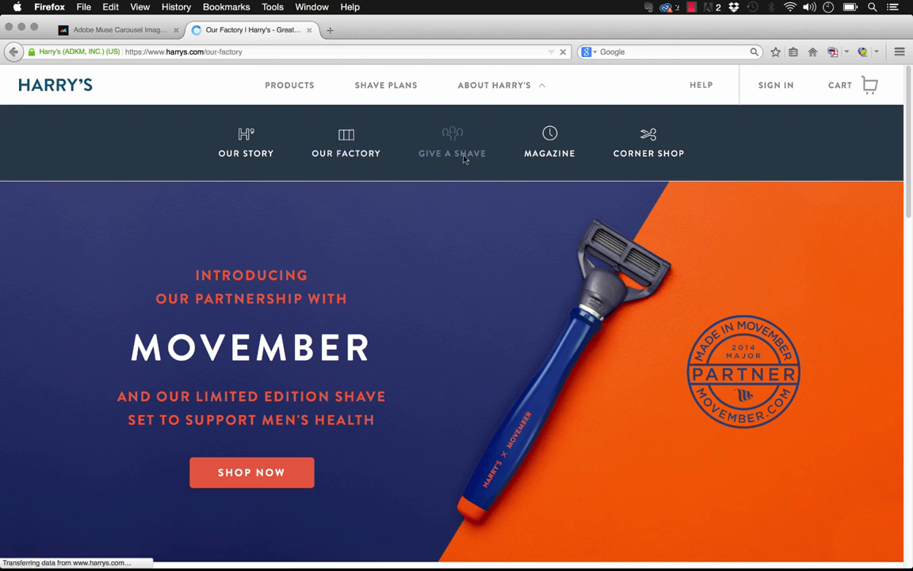
scroll(753, 287, "down", 3)
scroll(753, 289, "down", 10)
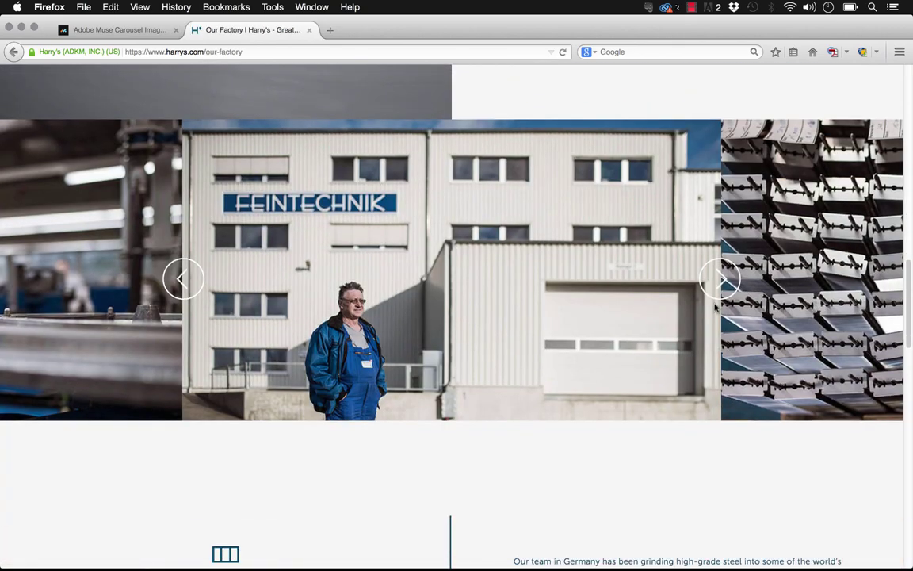
left_click(721, 282)
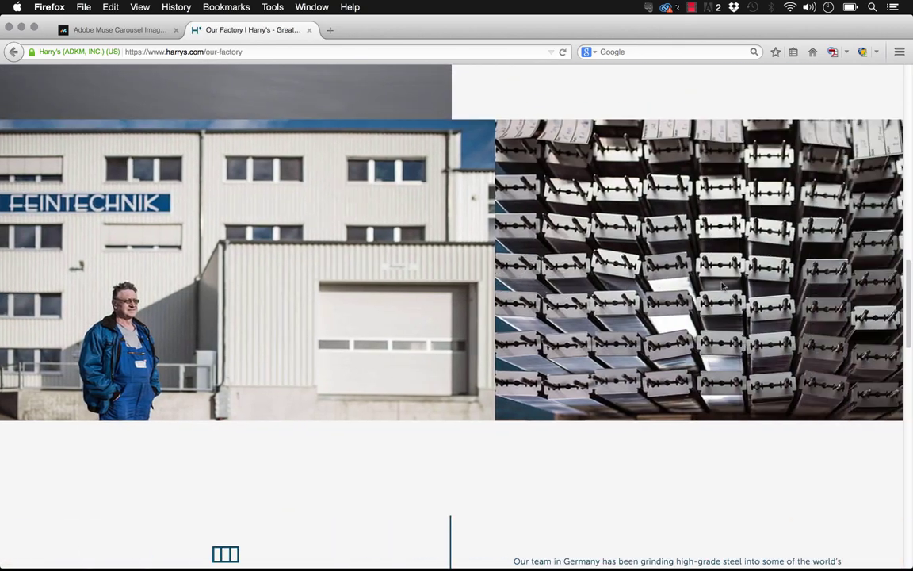
left_click(721, 282)
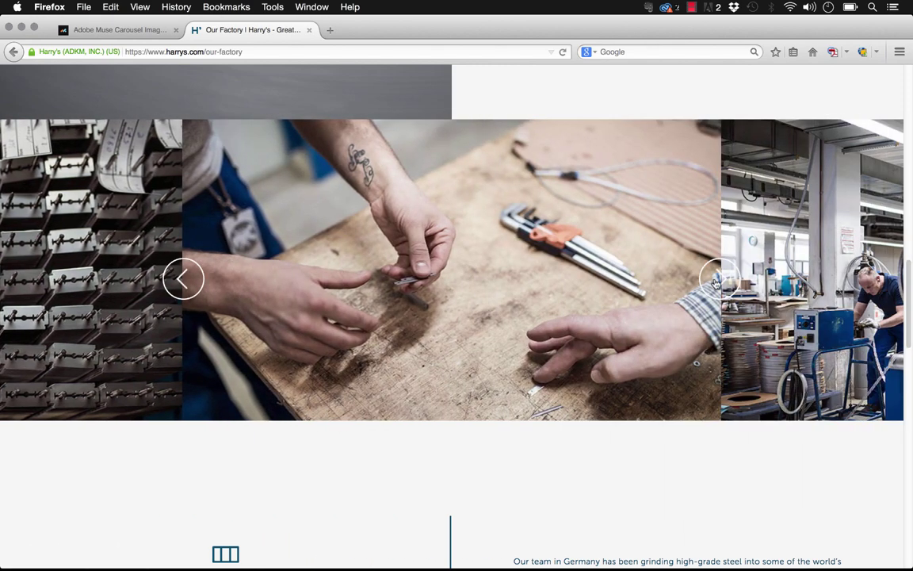
left_click(716, 282)
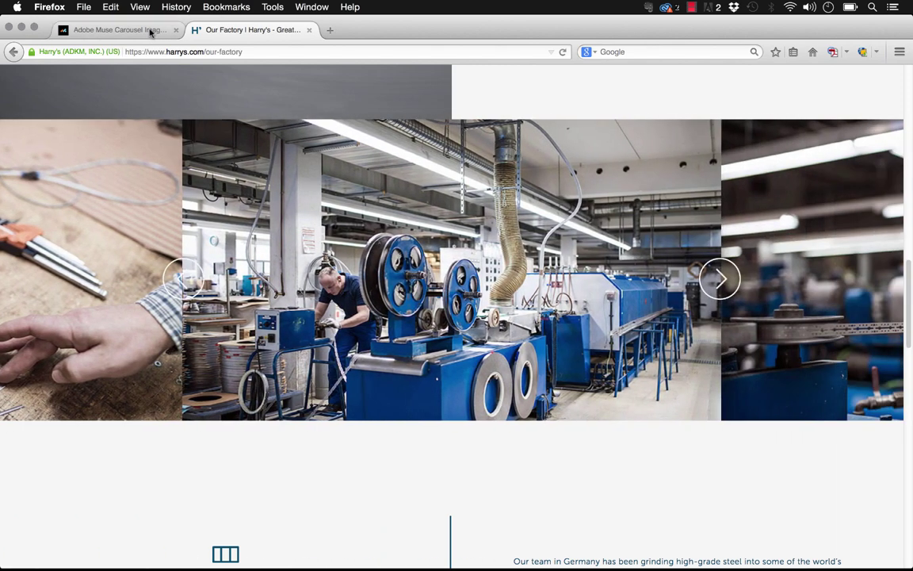
Step: Return to the carousel slider preview tab and advance its carousel two slides
left_click(150, 31)
scroll(649, 269, "down", 3)
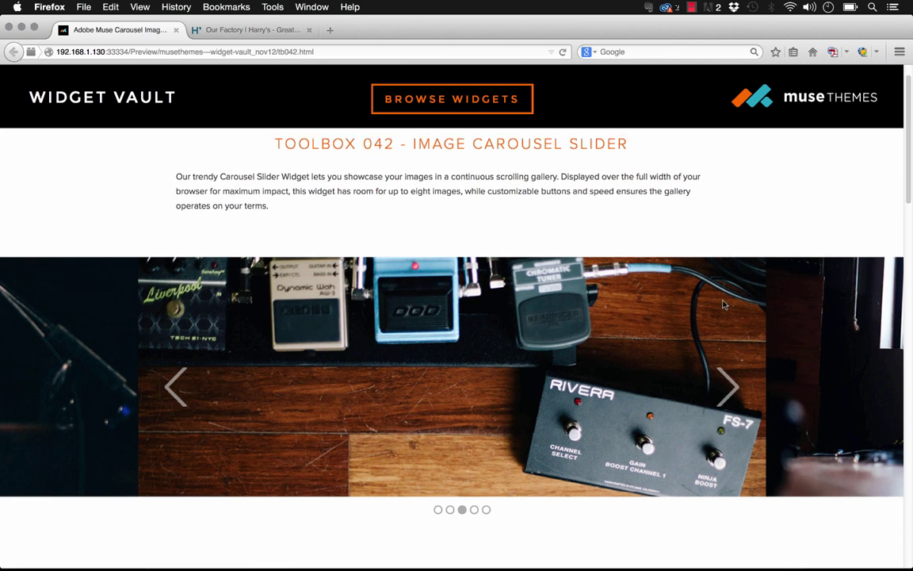
left_click(728, 316)
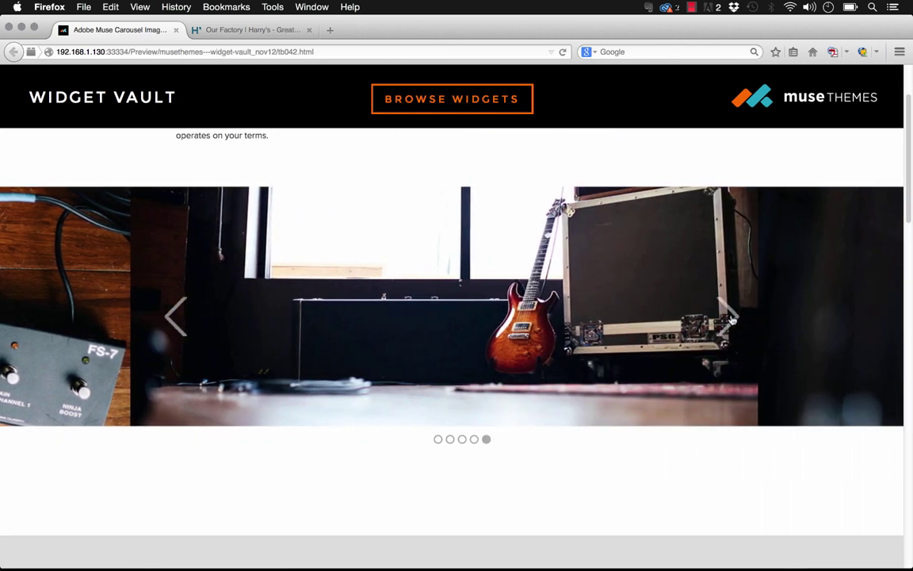
left_click(728, 316)
scroll(730, 319, "up", 1)
scroll(733, 320, "down", 1)
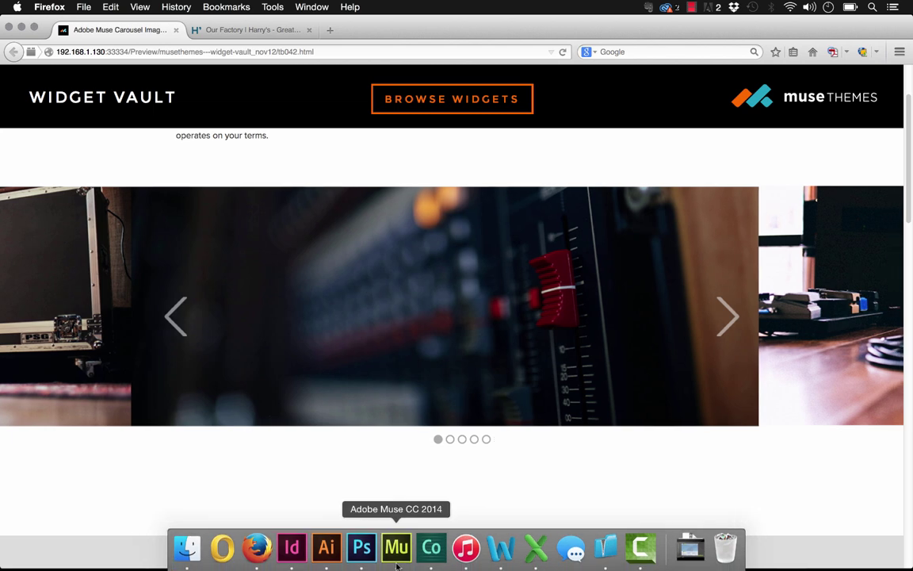
Step: Drag the 042 Carousel Slider widget from the Library panel onto the Home page and move it to the top
left_click(397, 551)
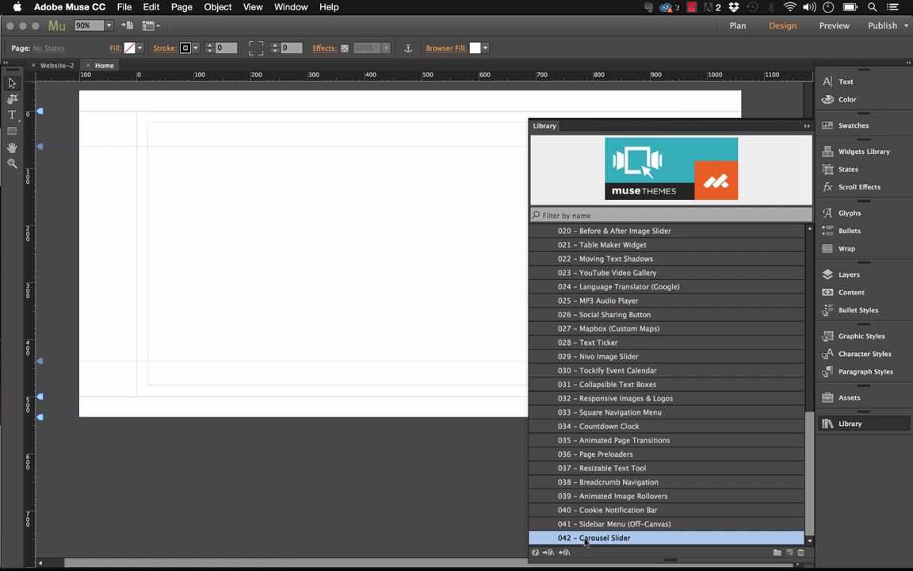
left_click_drag(585, 541, 149, 149)
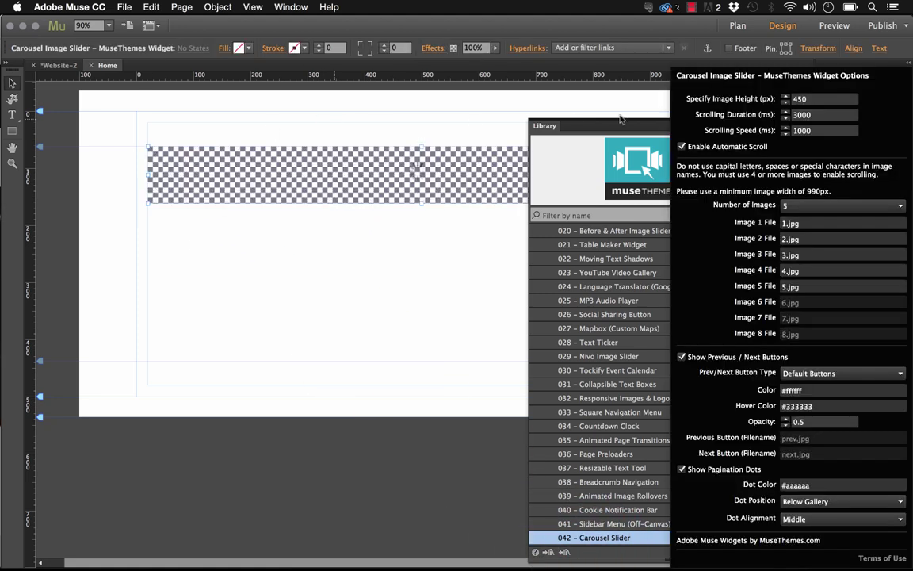
left_click(622, 119)
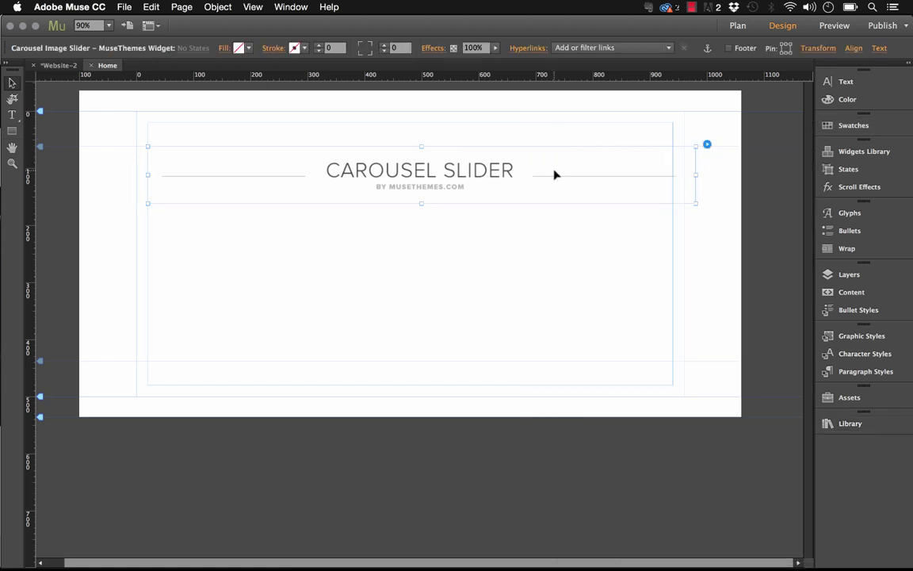
mouse_move(554, 174)
left_mouse_down()
mouse_move(548, 193)
mouse_move(562, 177)
left_mouse_up()
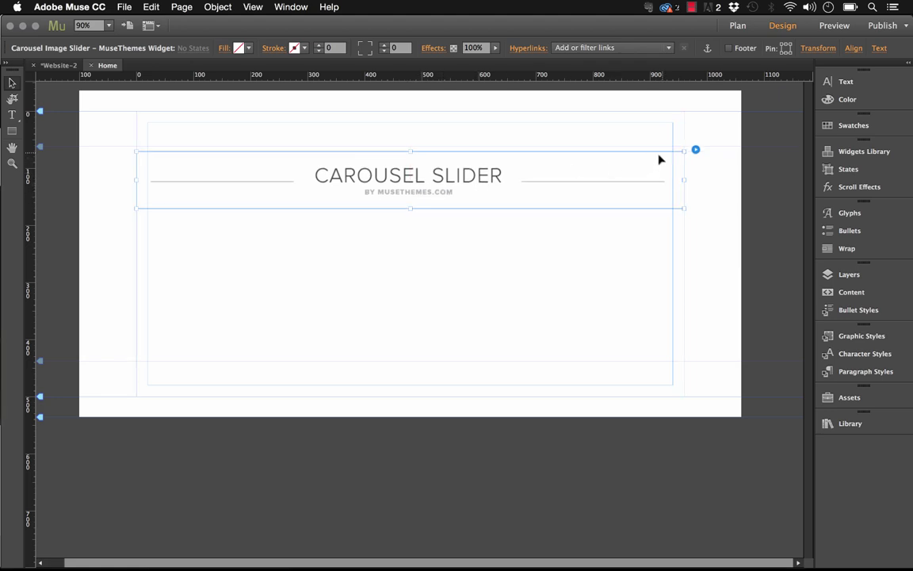
Step: Move the Carousel Slider left and down past the page edge, then review and close its options
left_click(695, 149)
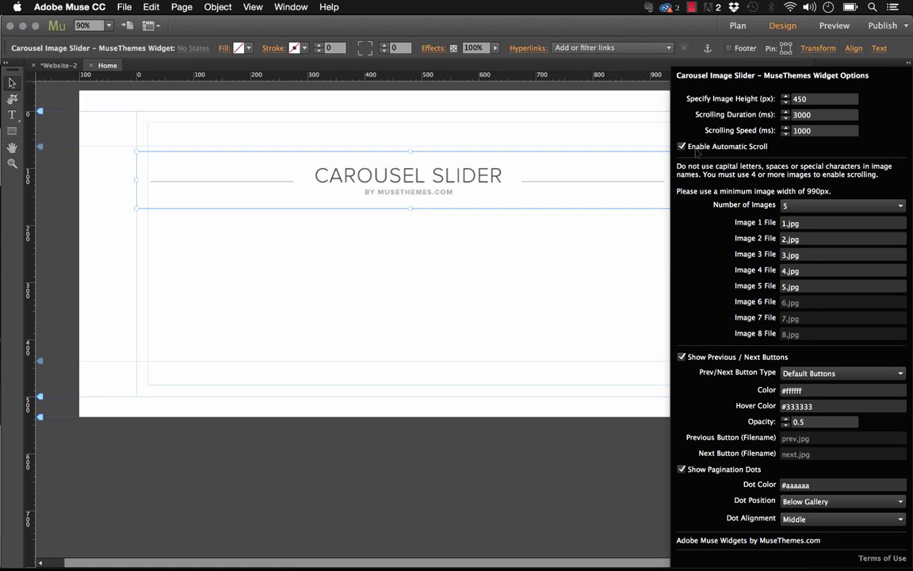
left_click_drag(497, 163, 312, 207)
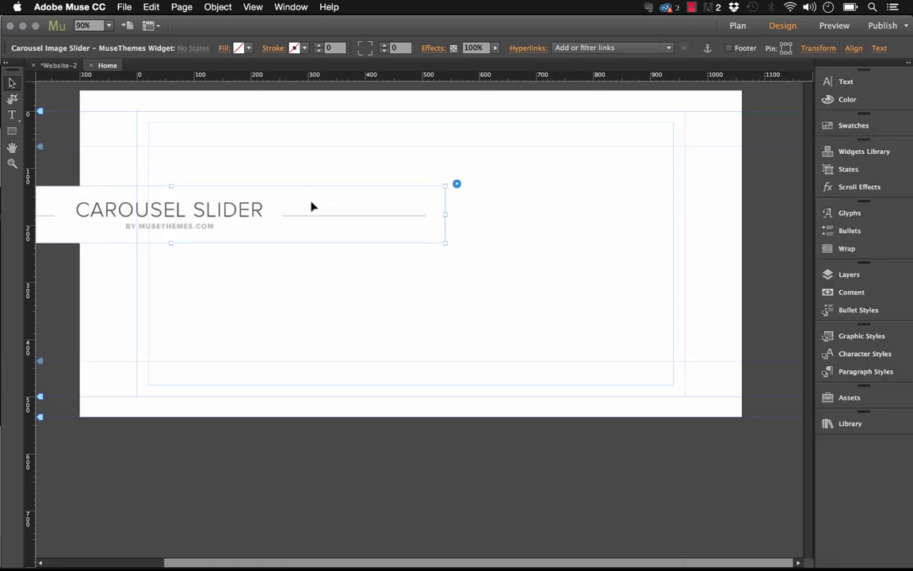
left_click(456, 184)
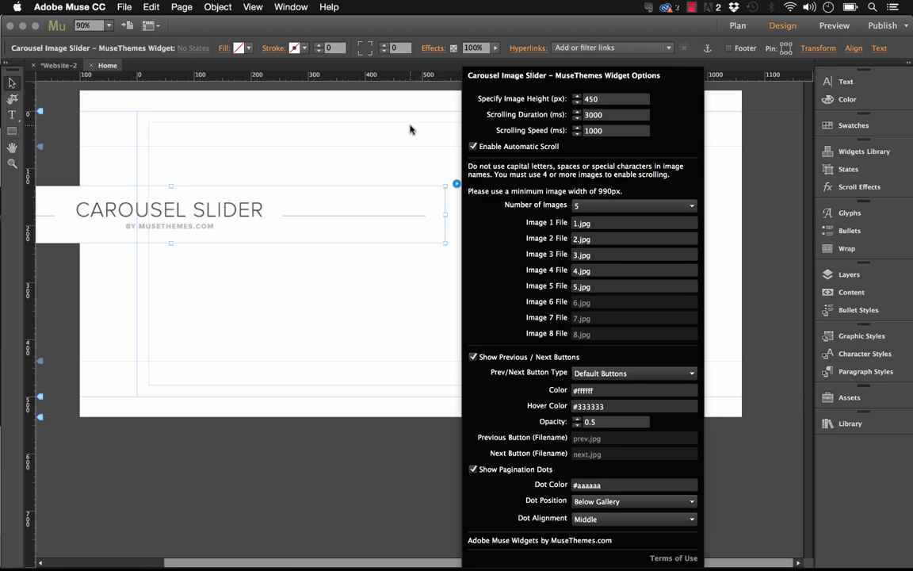
left_click(351, 213)
Step: In InDesign, check the image pages' size (990 × 380 px) in Document Setup and cancel
left_click(313, 304)
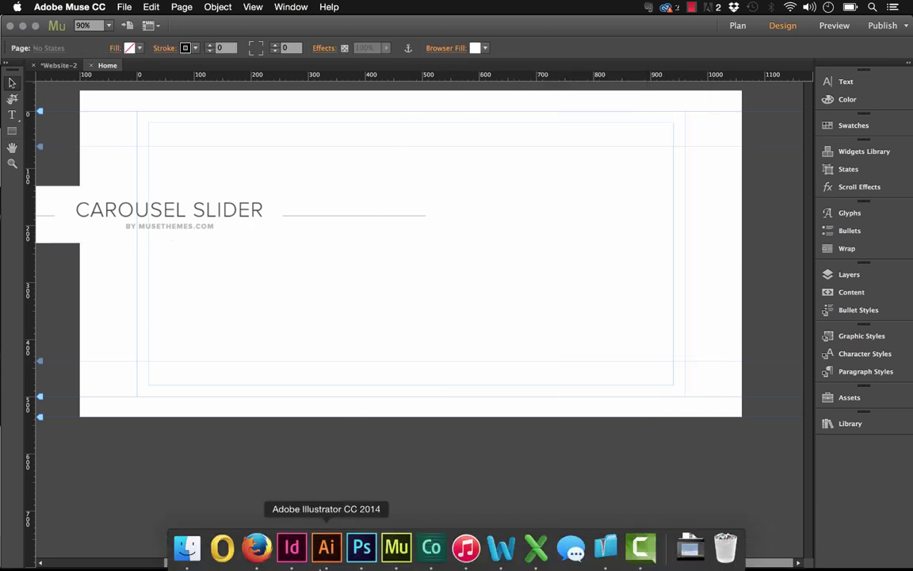
left_click(296, 550)
scroll(601, 172, "down", 5)
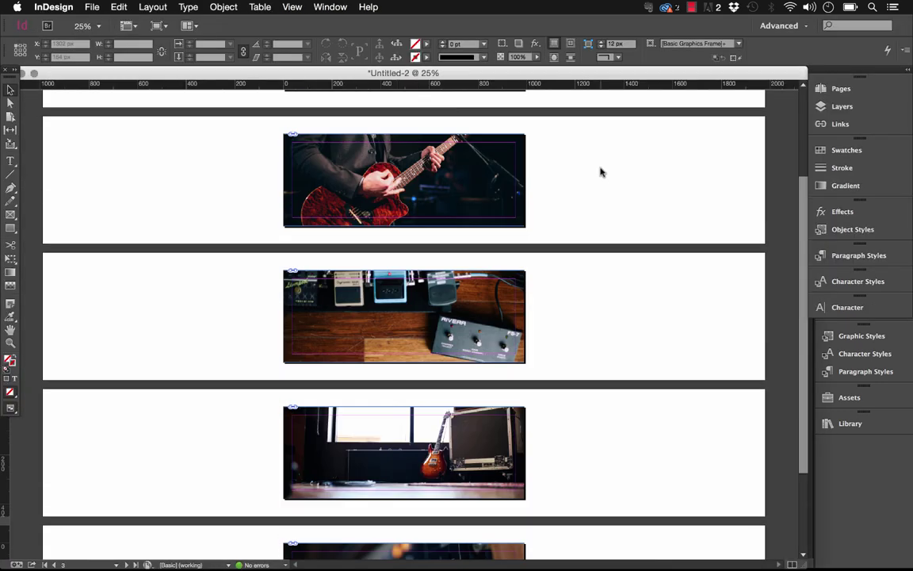
scroll(602, 173, "up", 5)
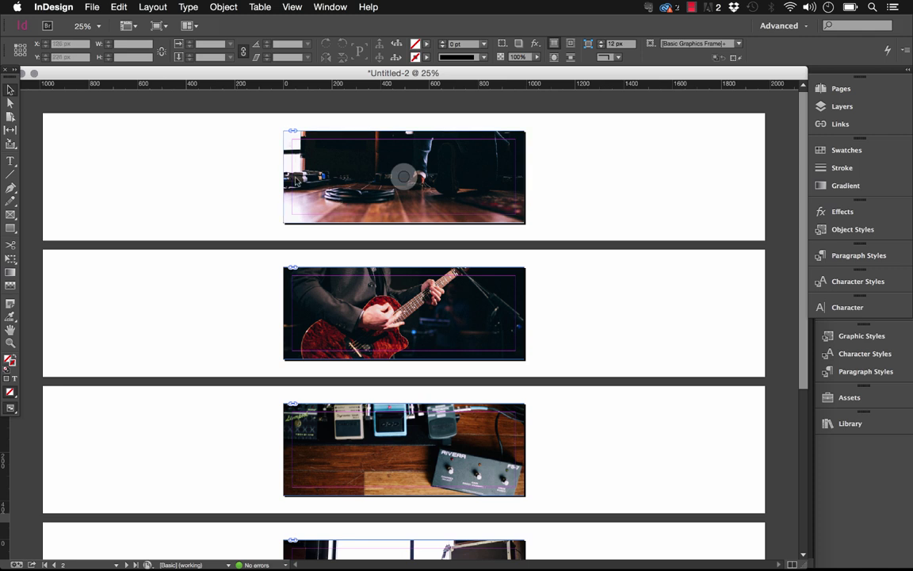
left_click(92, 7)
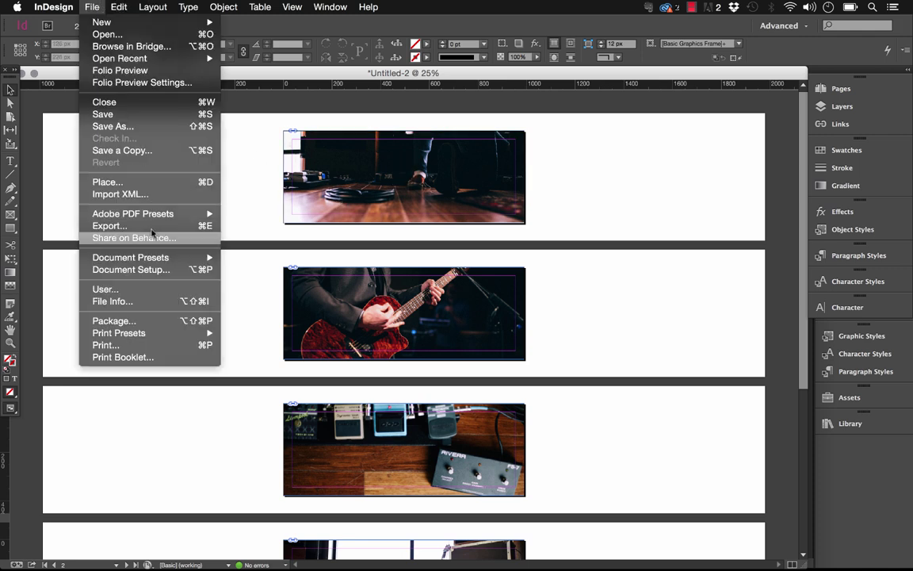
left_click(122, 267)
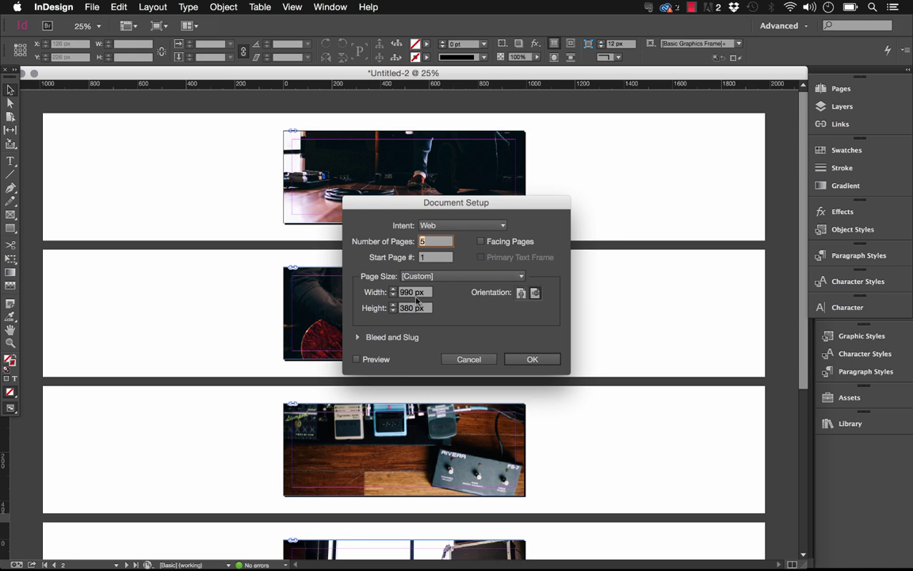
left_click(468, 359)
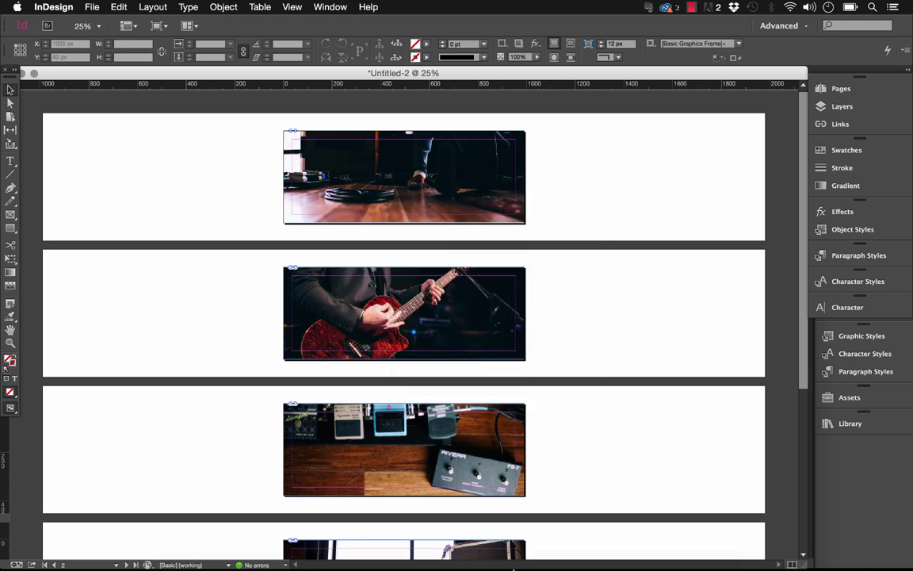
Step: Back in Muse, select the carousel slider widget
mouse_move(513, 568)
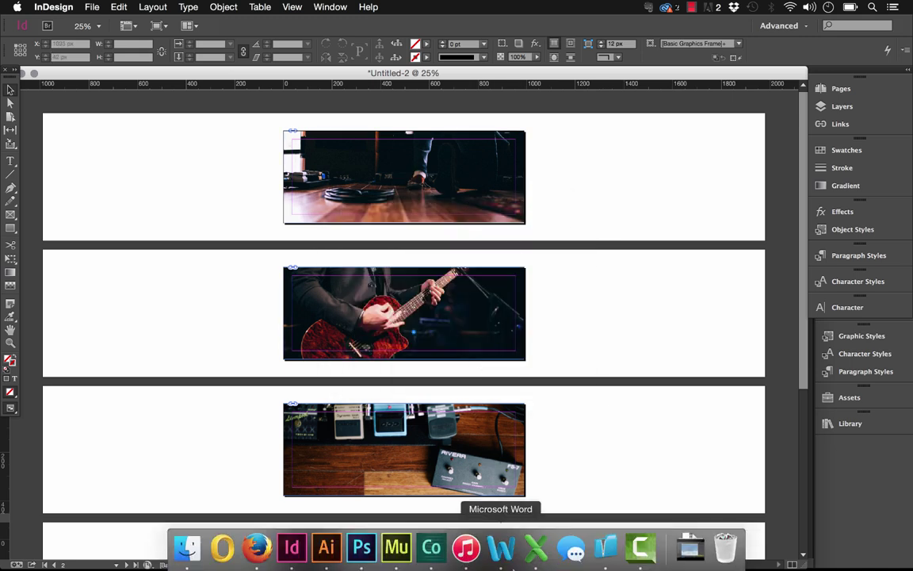
left_click(397, 547)
left_click(417, 208)
Step: Drag the Carousel Slider widget to the centre of the page
left_click(457, 185)
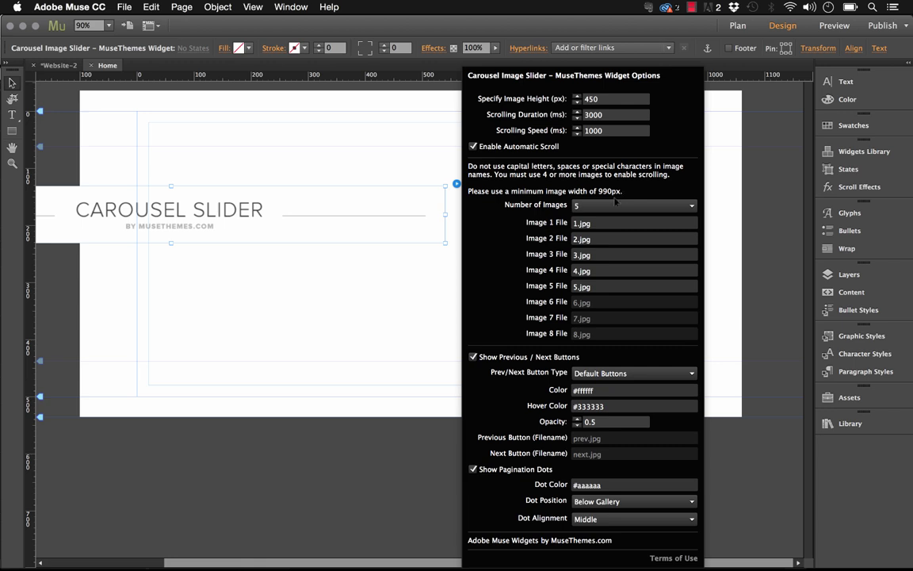
left_click(351, 162)
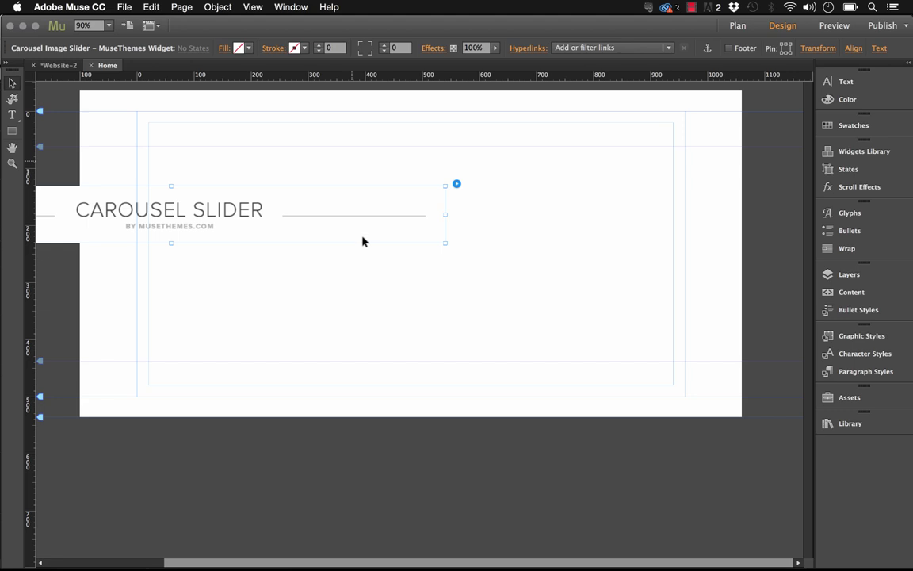
left_click(363, 242)
left_click_drag(316, 224, 522, 183)
left_click(522, 235)
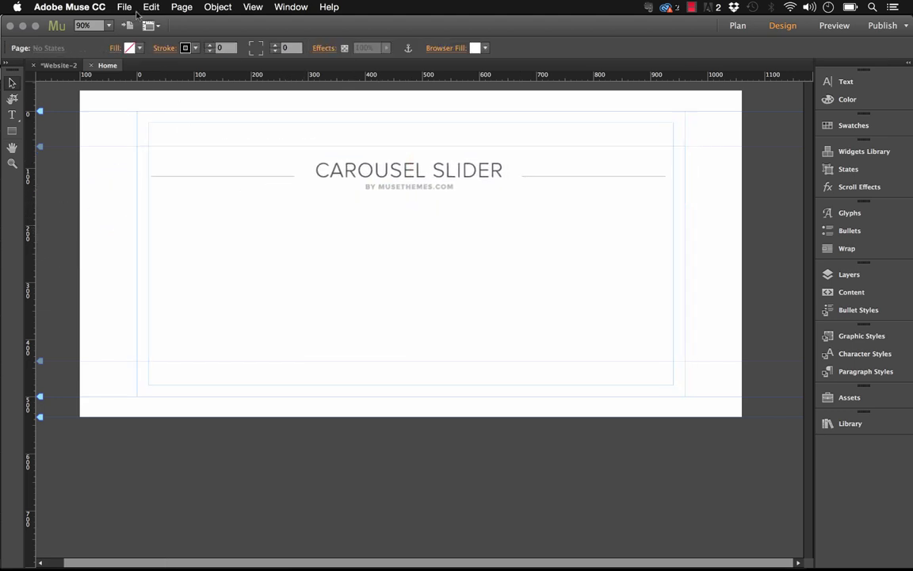
Step: Add carousel1.jpg–carousel5.jpg via Add Files for Upload, check them in Assets, and nudge the widget
left_click(131, 9)
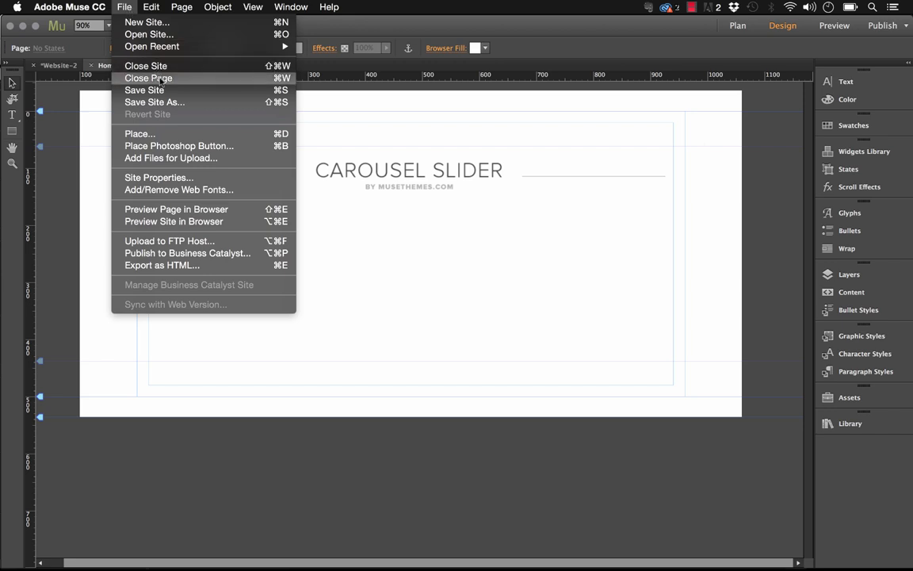
left_click(170, 158)
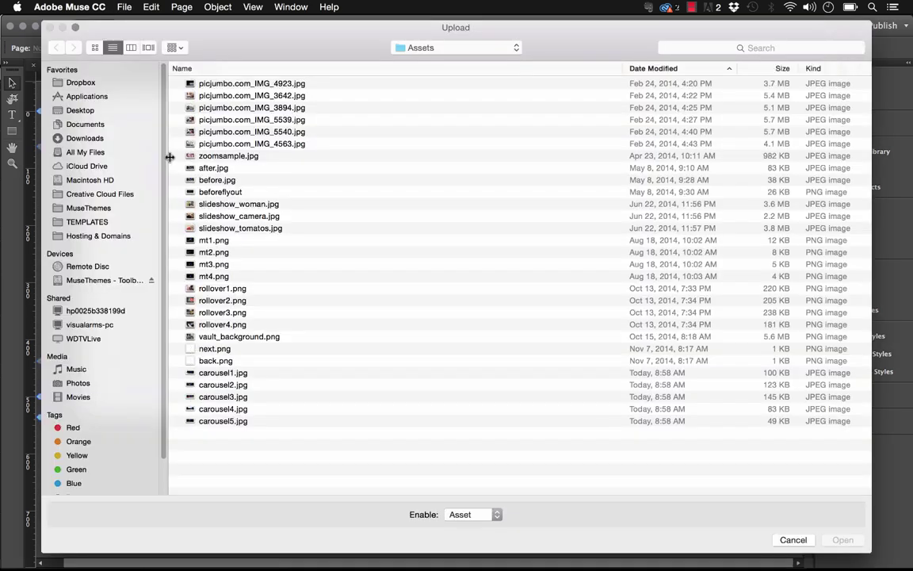
left_click(215, 372)
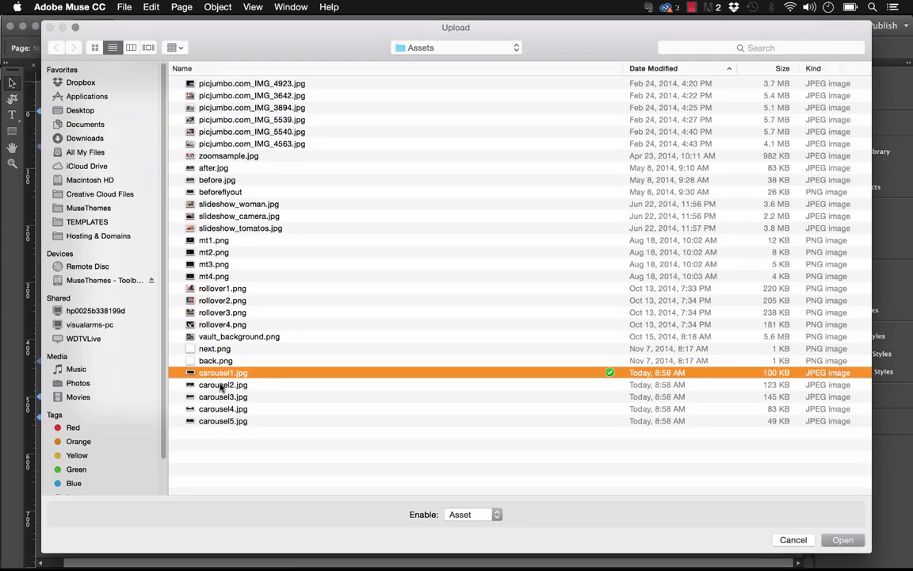
left_click(223, 422, "shift")
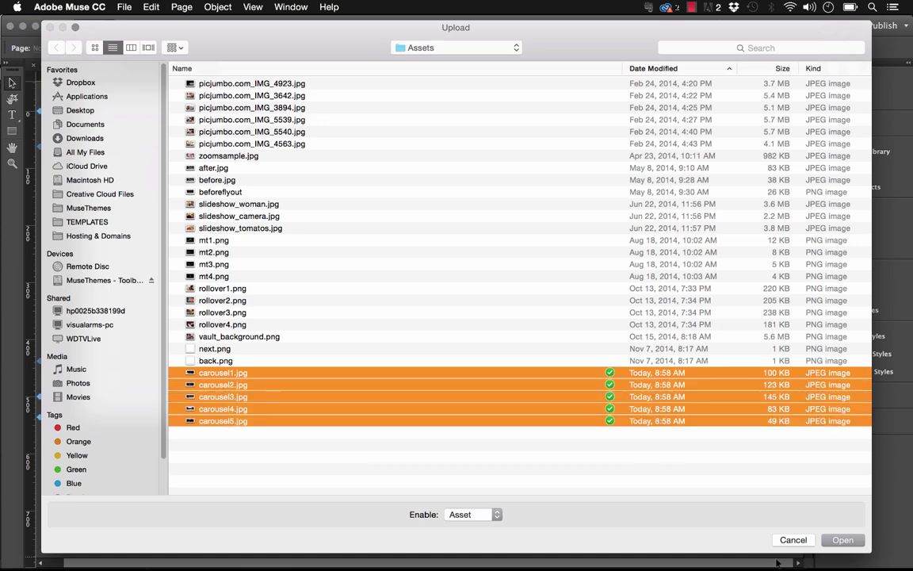
left_click(836, 540)
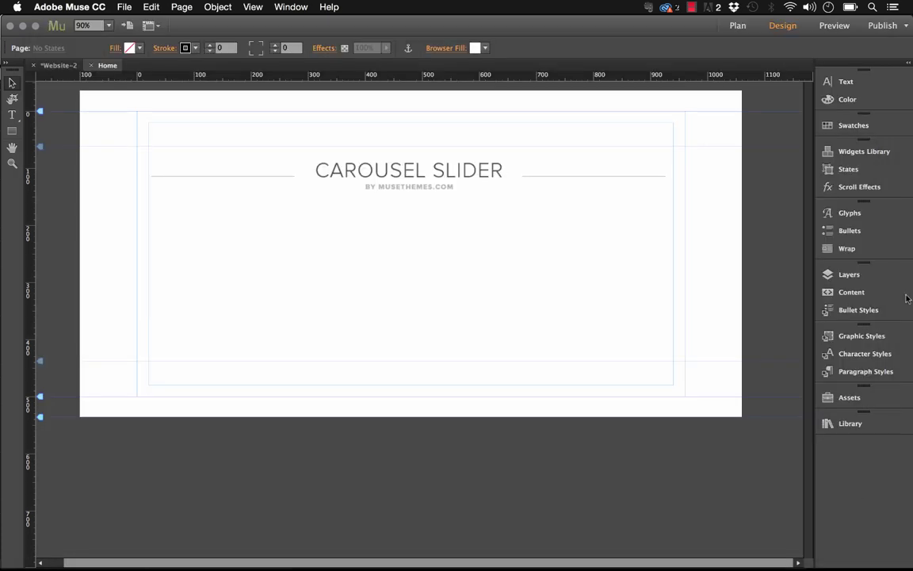
left_click(849, 397)
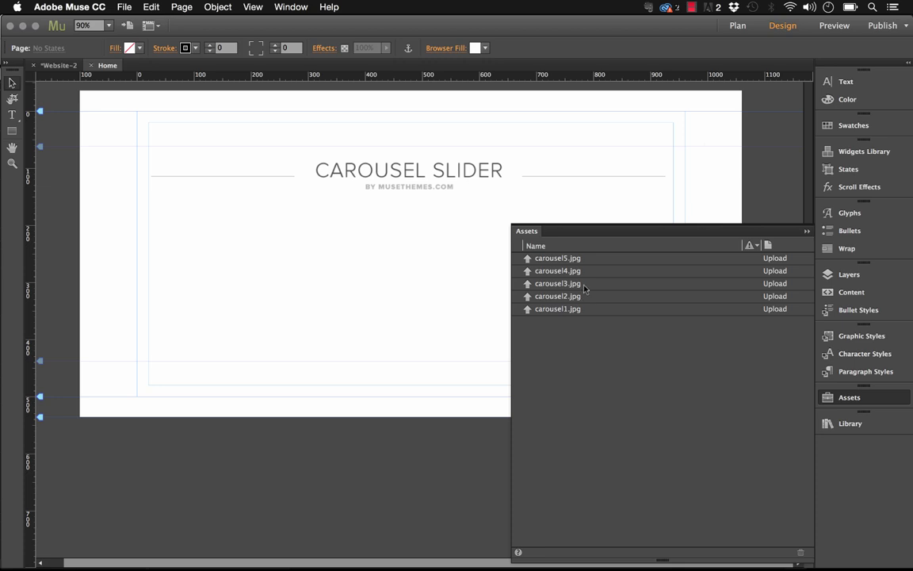
left_click(726, 207)
left_click(559, 171)
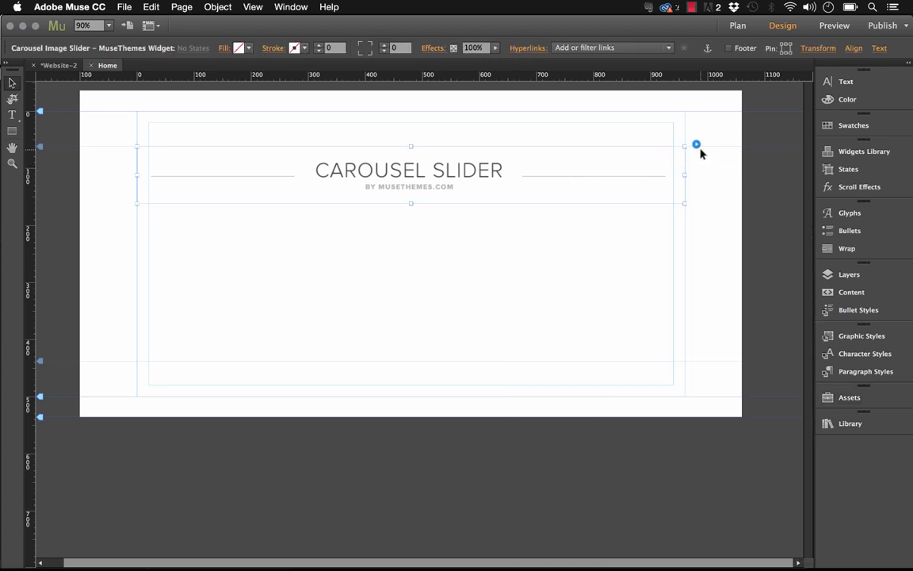
left_click_drag(648, 166, 422, 207)
Step: Change the carousel's image height from 450 to 380 px and set scrolling speed to 500 ms
left_click(470, 187)
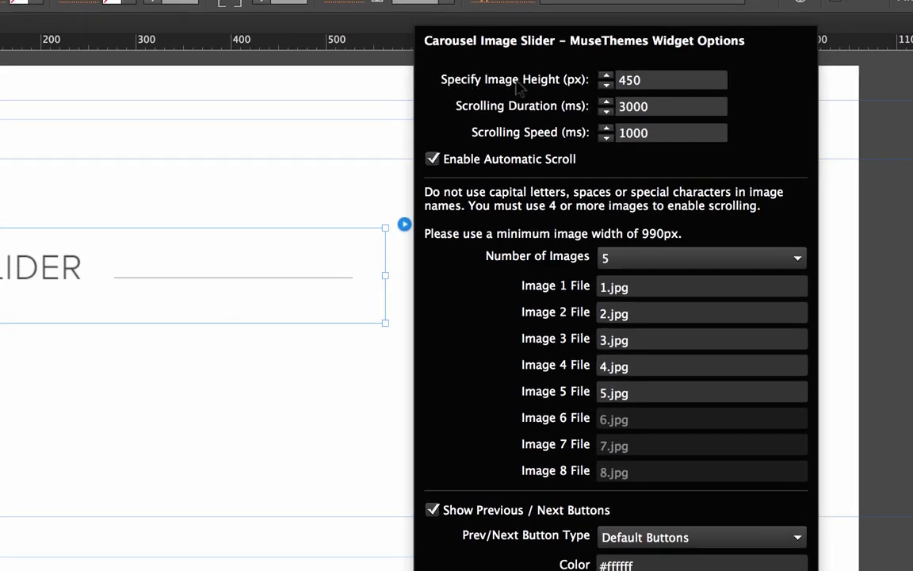
left_click(683, 85)
double_click(683, 86)
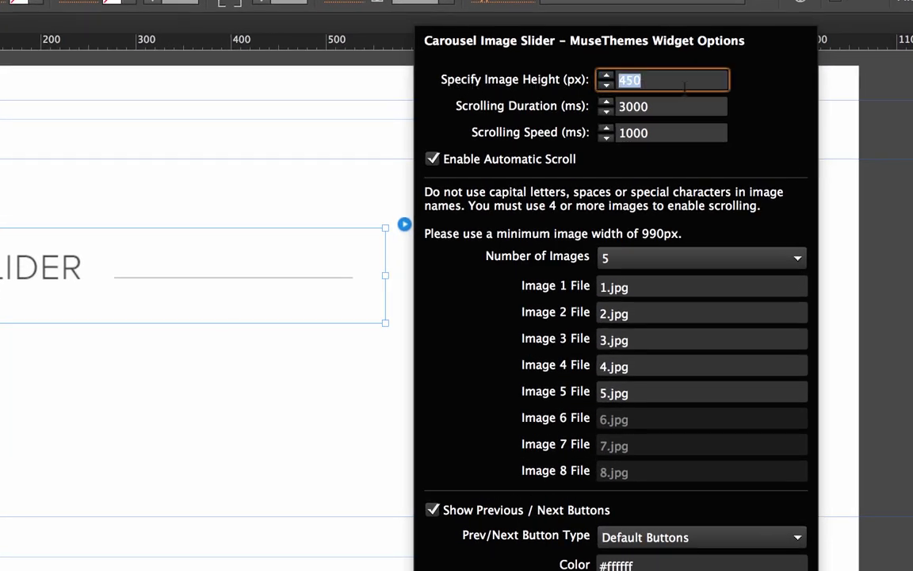
type("380")
key("Tab")
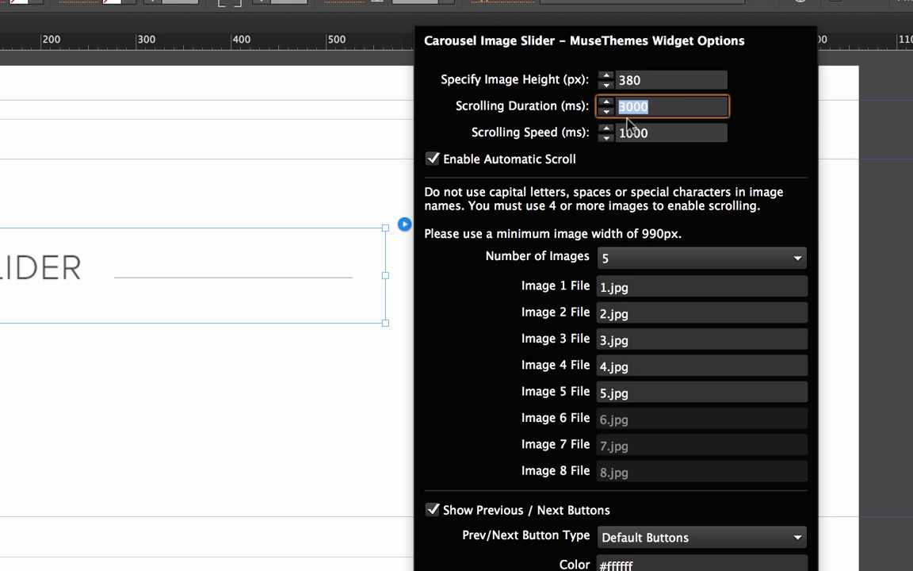
key("Right")
key("shift+Left")
key("shift+Left")
key("shift+Left")
key("shift+Left")
key("Tab")
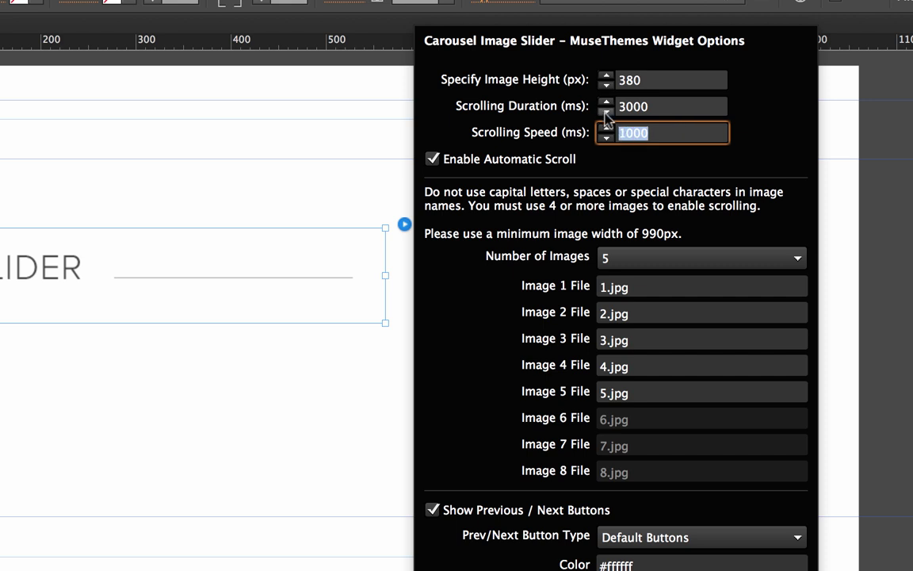
type("500")
key("Tab")
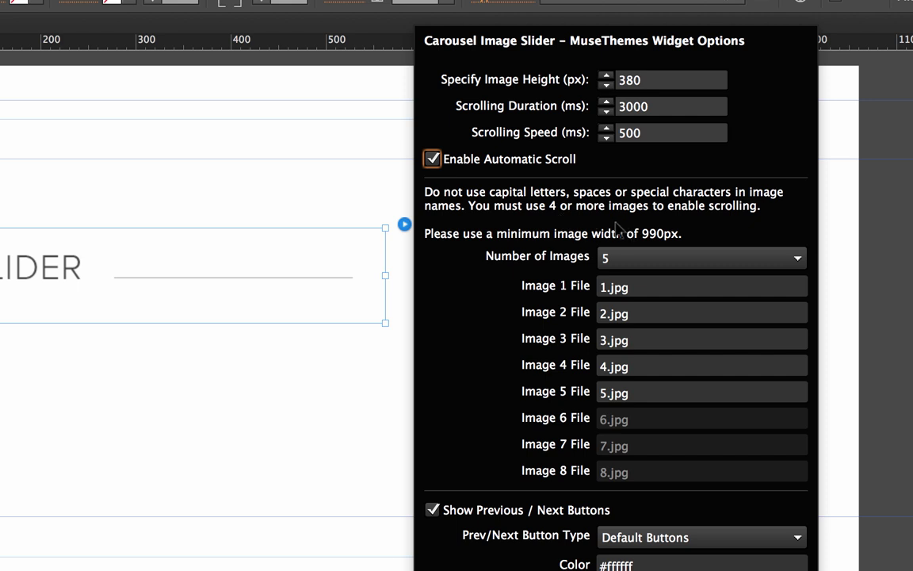
Step: Set the carousel to 4 images and fill Image 1–4 File with carousel1.jpg
left_click(644, 264)
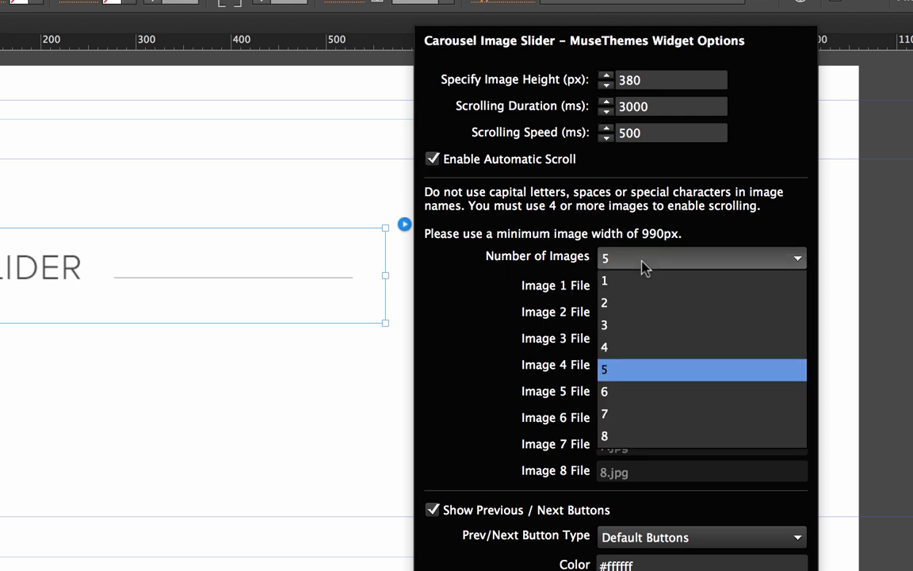
left_click(617, 349)
double_click(614, 287)
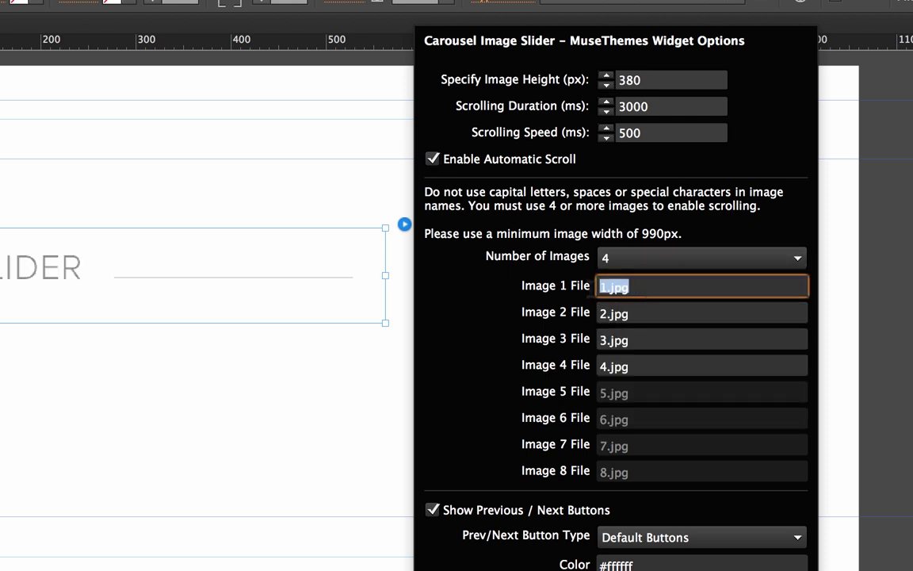
type("cour")
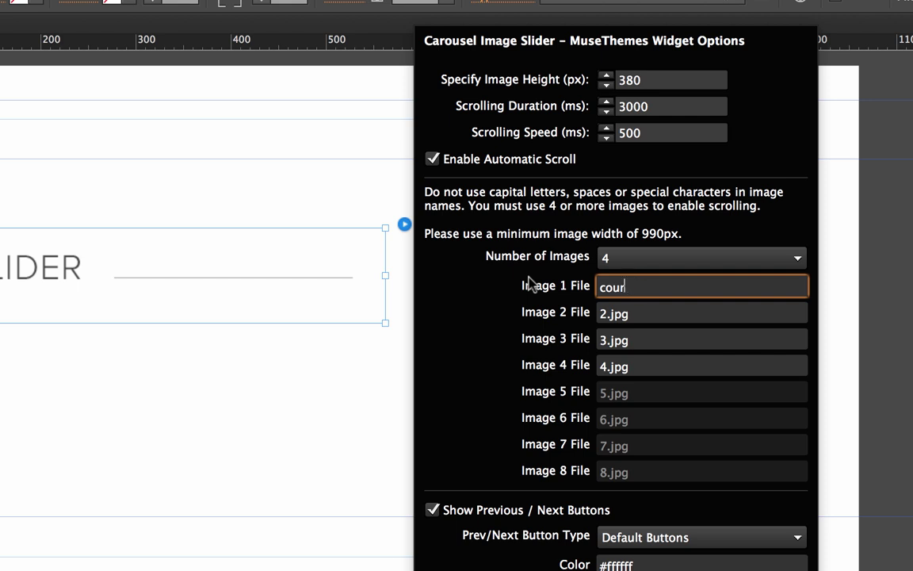
type("susel1.jpg")
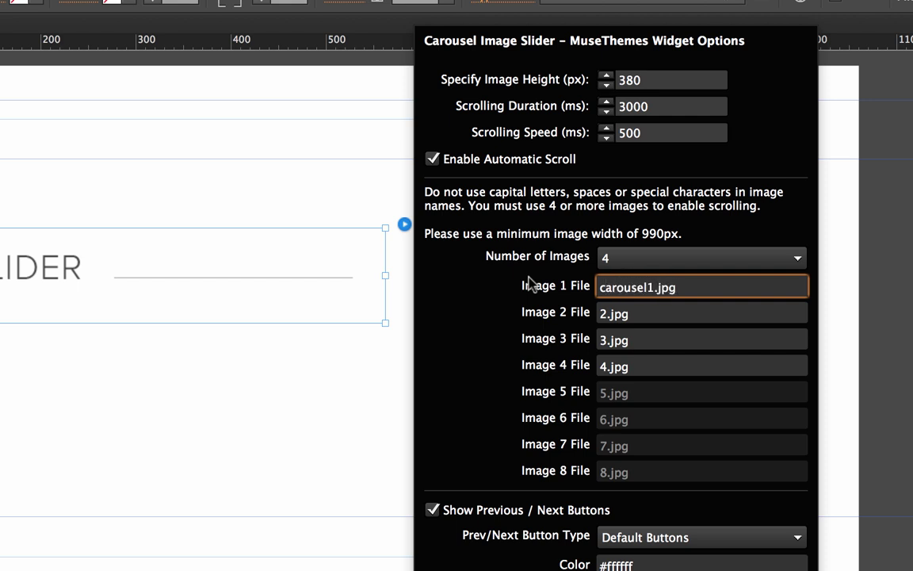
key("Return")
key("super+c")
key("Tab")
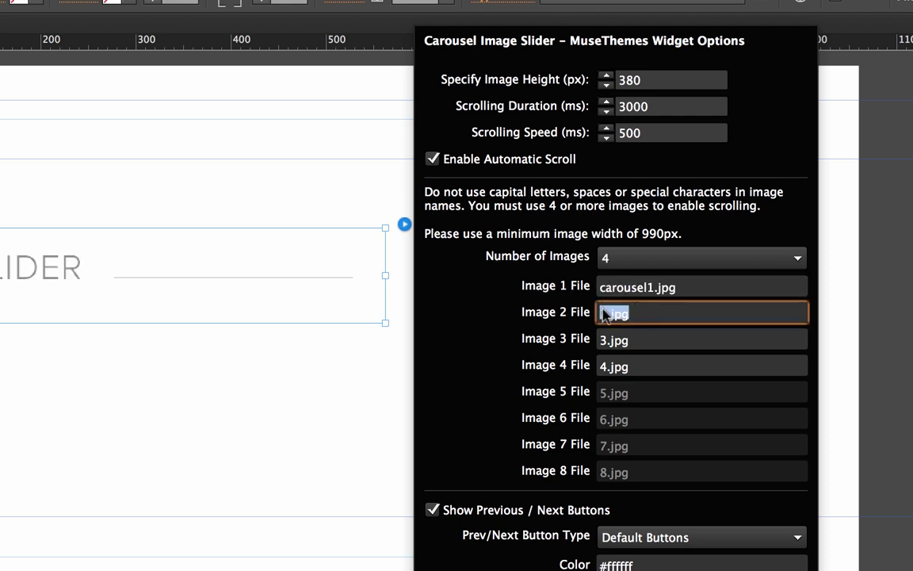
key("super+v")
key("Tab")
key("super+v")
key("Tab")
key("super+v")
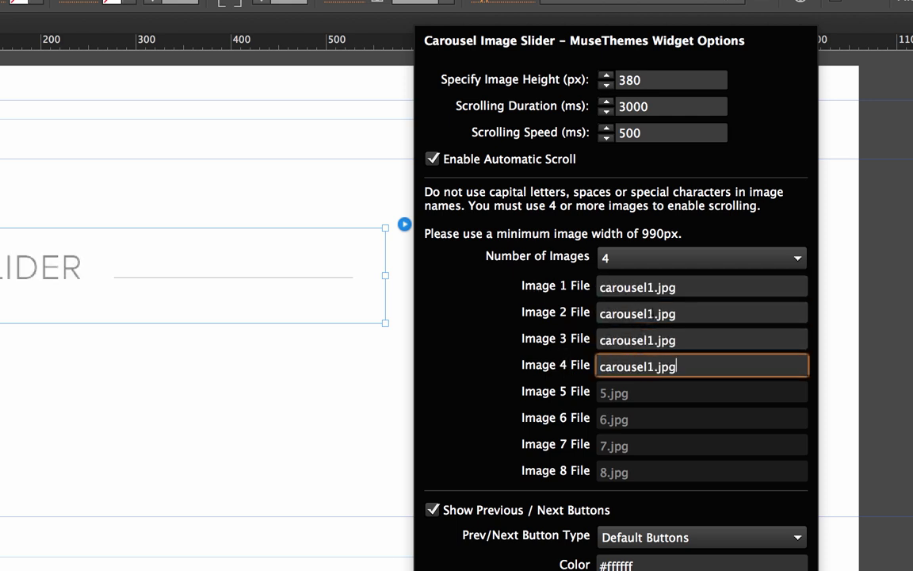
Step: Change the Image 2–4 file names to carousel2.jpg, carousel3.jpg and carousel4.jpg
left_click(651, 314)
key("BackSpace")
type("2")
left_click(653, 338)
key("BackSpace")
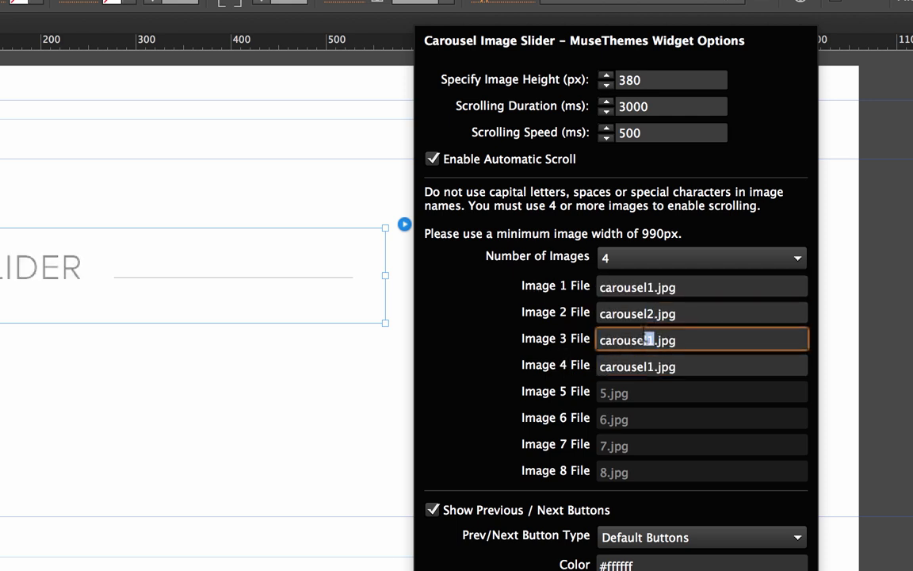
type("3")
left_click(651, 366)
key("BackSpace")
type("4")
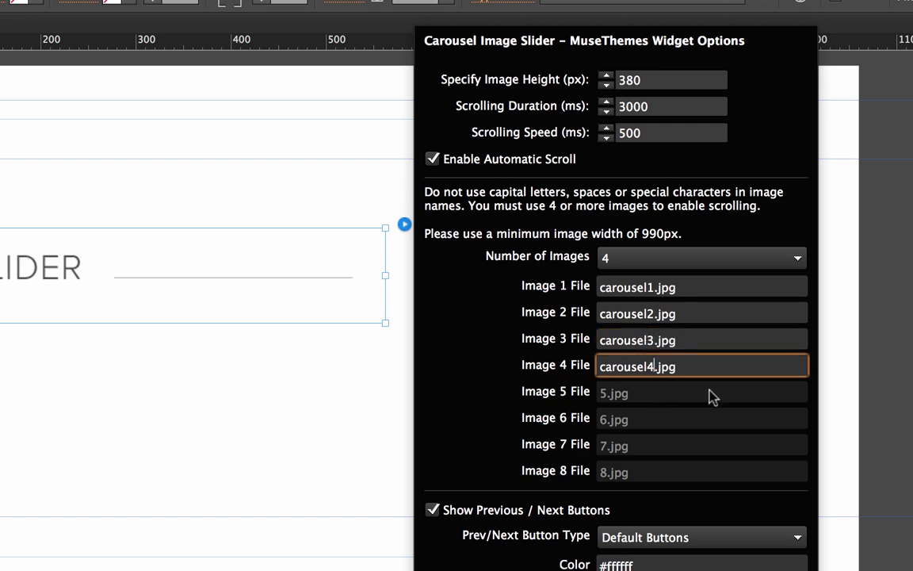
key("Return")
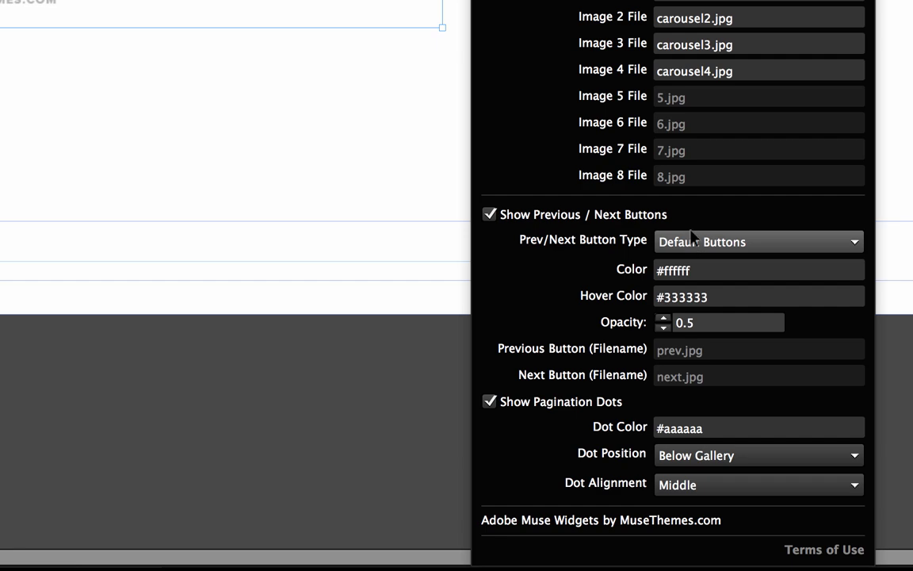
Step: Close the widget options, reposition the carousel, and preview the page in the browser
left_click(104, 102)
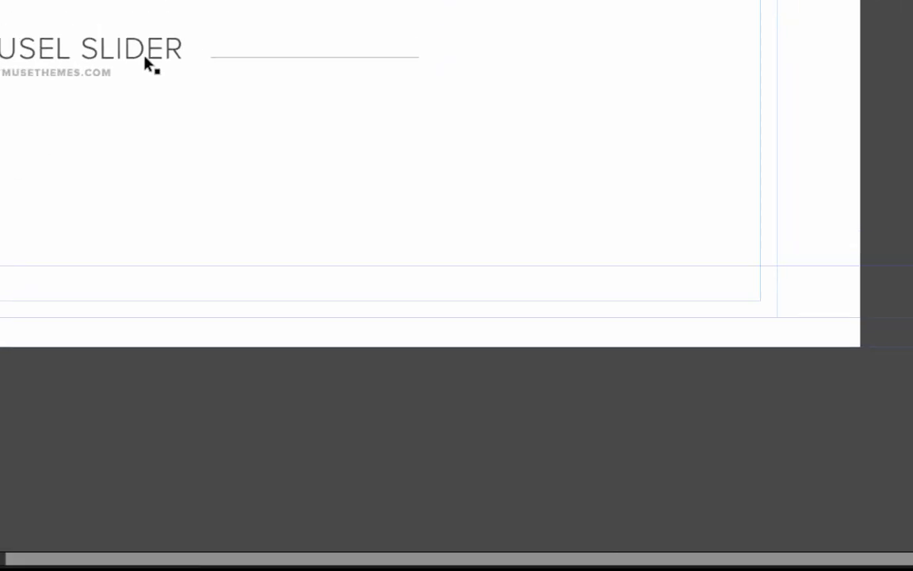
left_click_drag(410, 72, 469, 7)
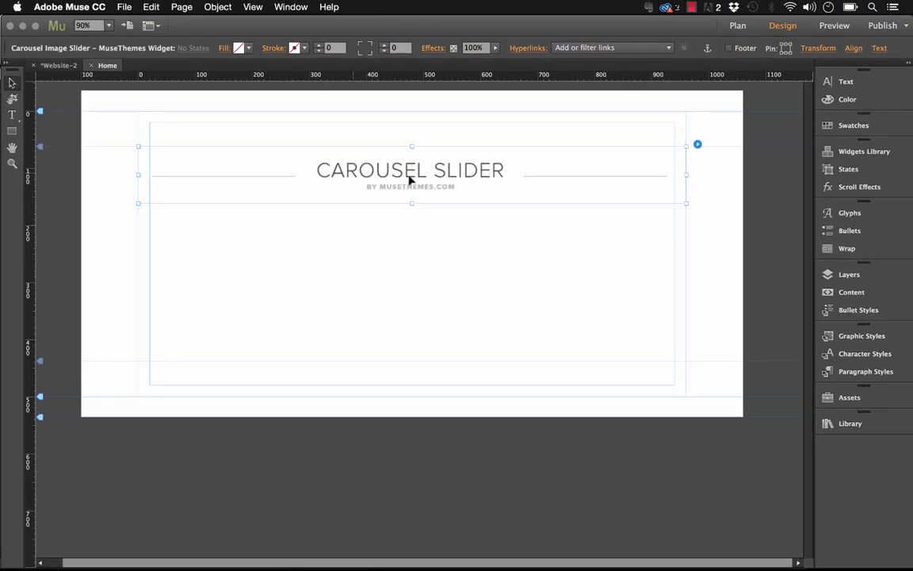
left_click(124, 7)
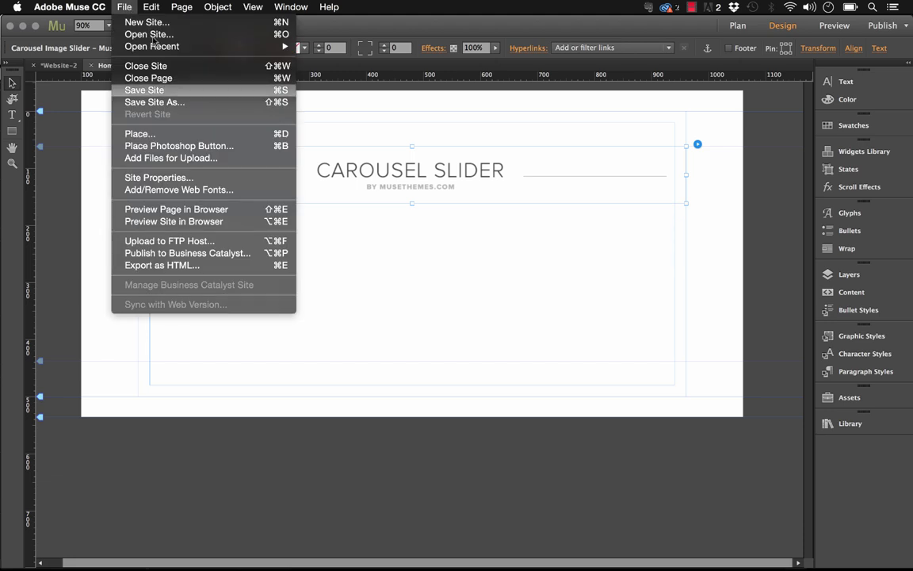
left_click(199, 215)
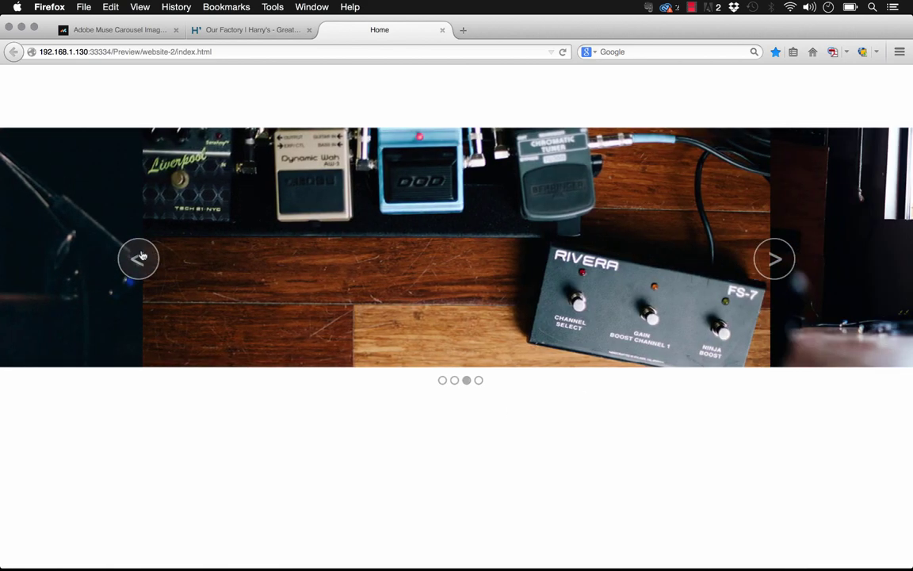
Step: Advance the previewed four-image carousel four slides with its default Next arrow button
left_click(777, 261)
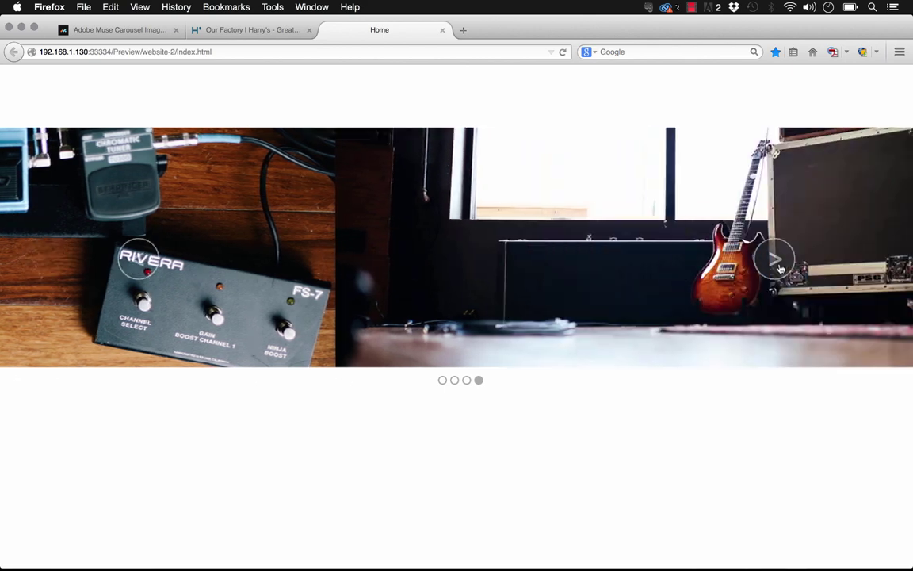
left_click(777, 262)
left_click(777, 262)
left_click(777, 262)
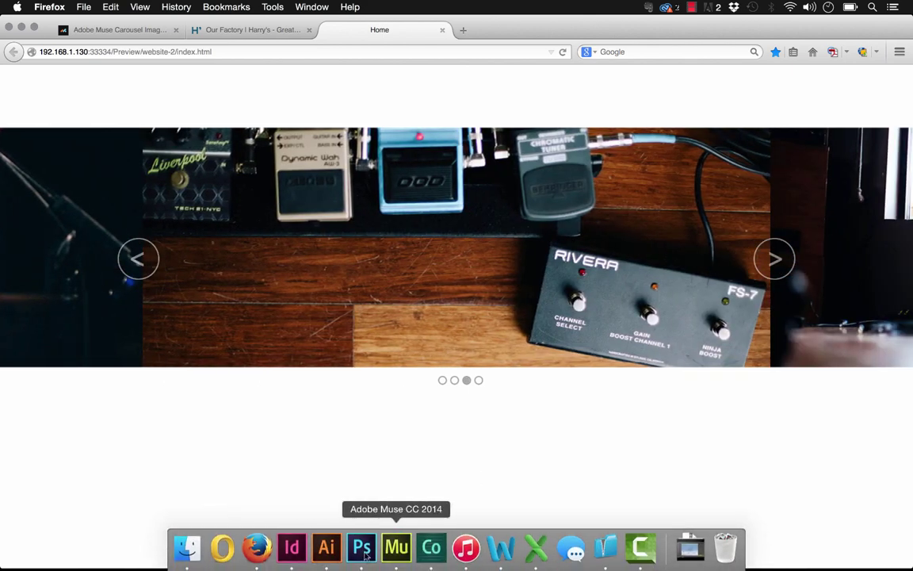
Step: Back in Muse, reopen the carousel widget's options and inspect the #ffffff button colour
left_click(396, 545)
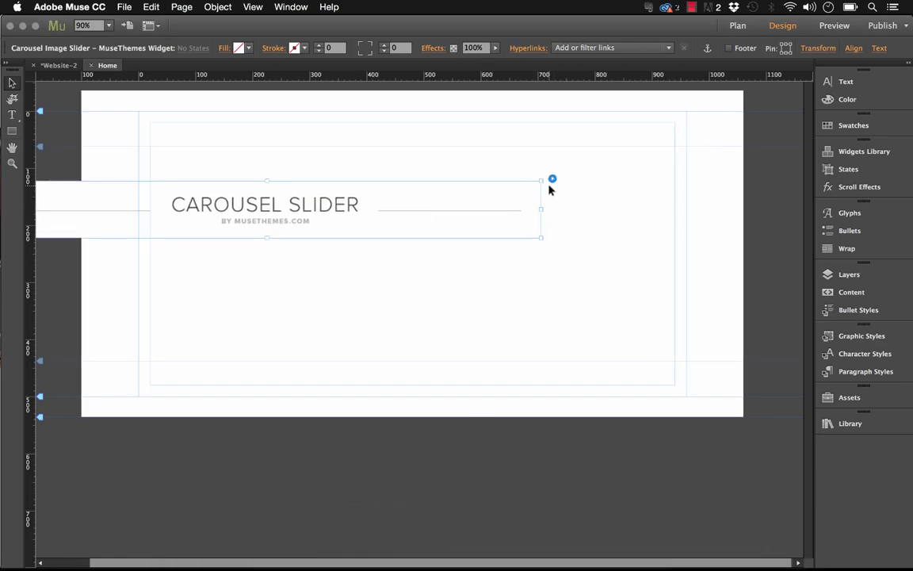
left_click(557, 178)
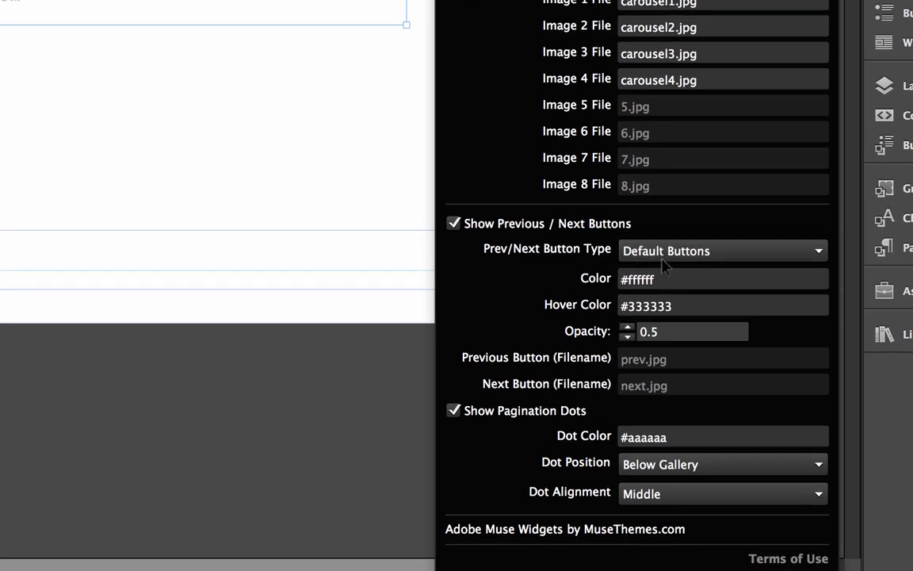
left_click(634, 279)
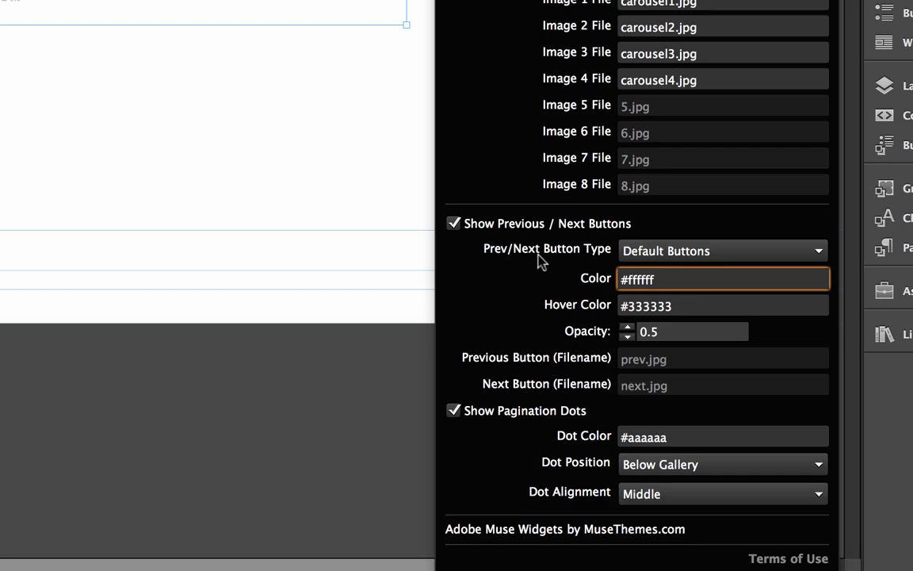
Step: Add back.png and next.png to the site as files for upload
left_click(335, 372)
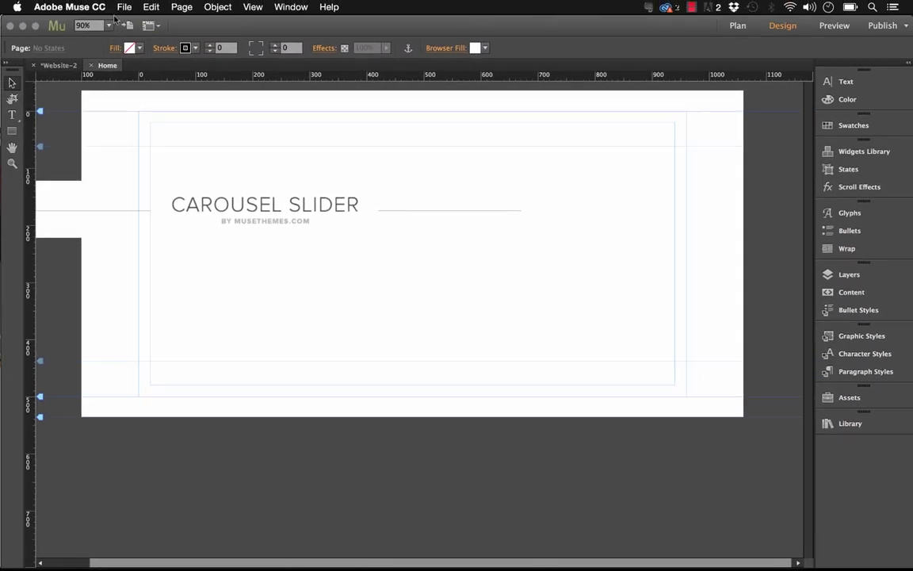
left_click(119, 8)
left_click(217, 192)
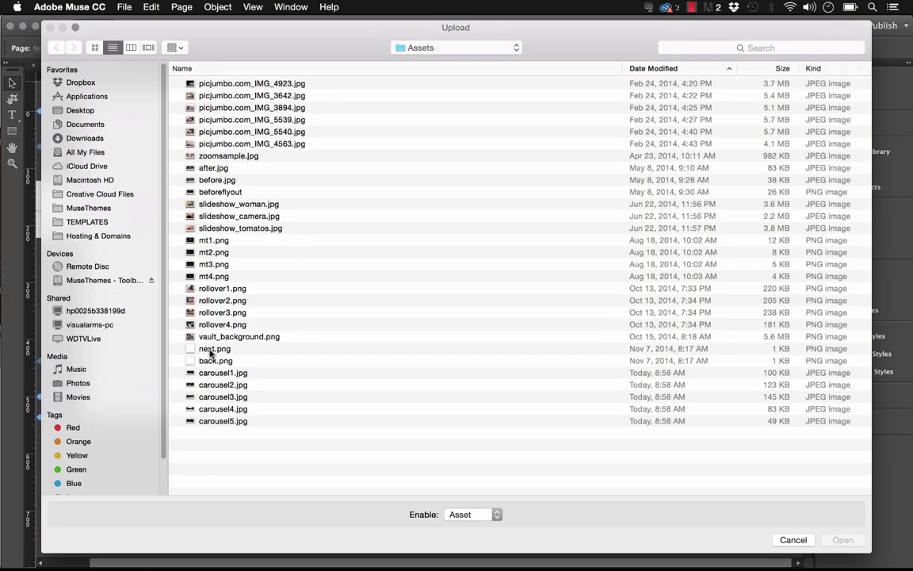
left_click(212, 350)
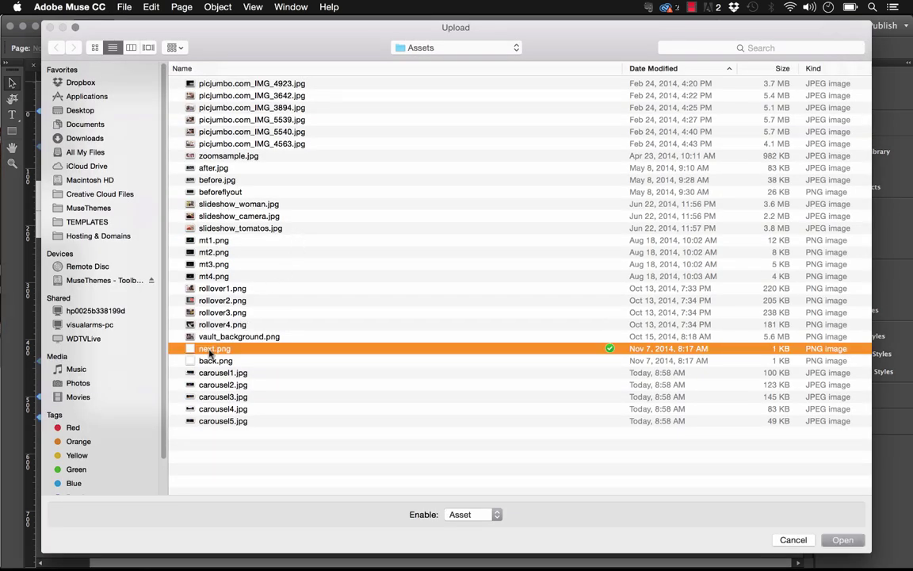
key("space")
key("space")
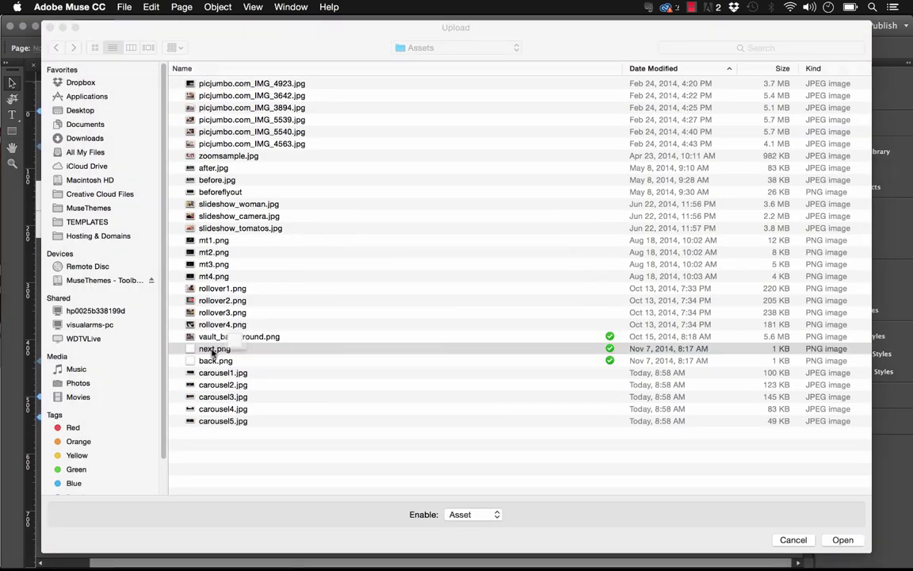
key("Down")
key("space")
key("space")
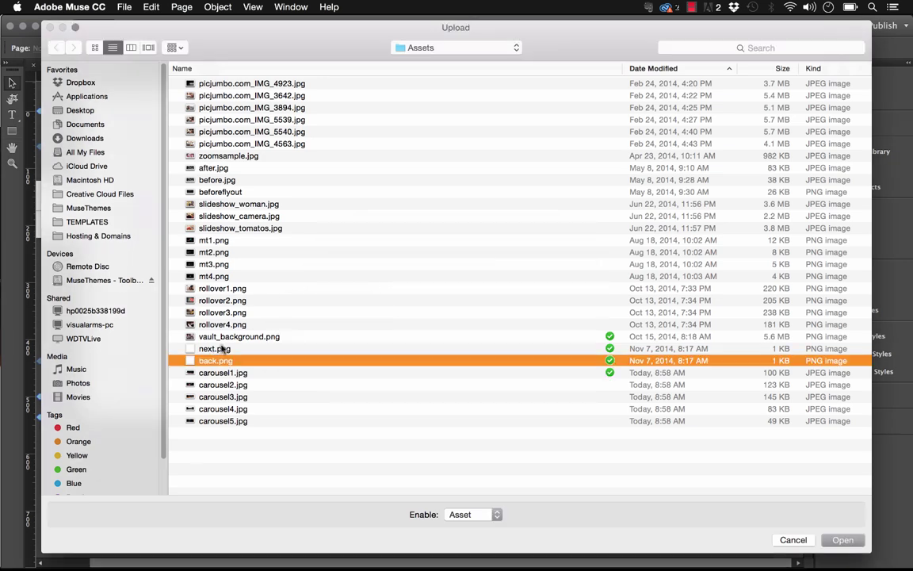
left_click(219, 349, "shift")
left_click(834, 538)
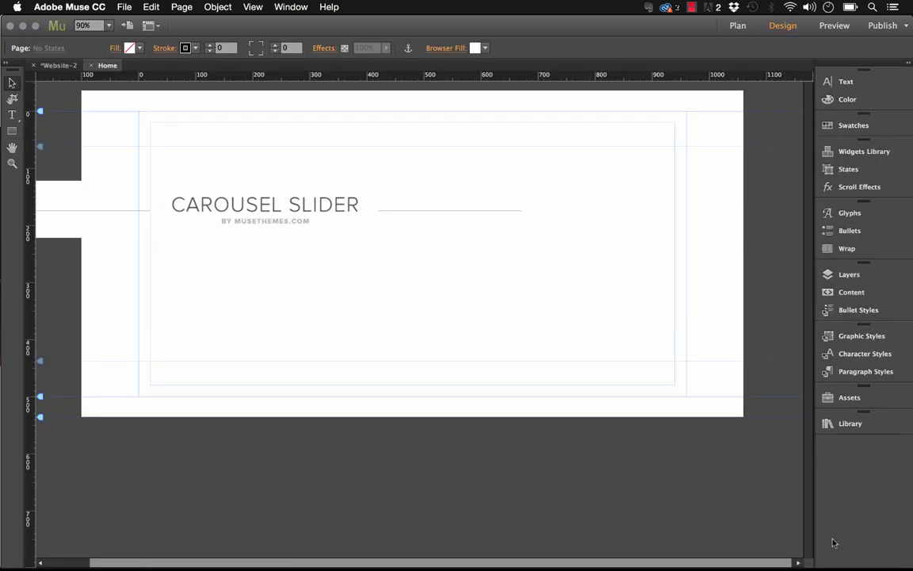
Step: Check the arrow images are in Assets, then set the carousel's Prev/Next Button Type to Custom Image Buttons
left_click(849, 397)
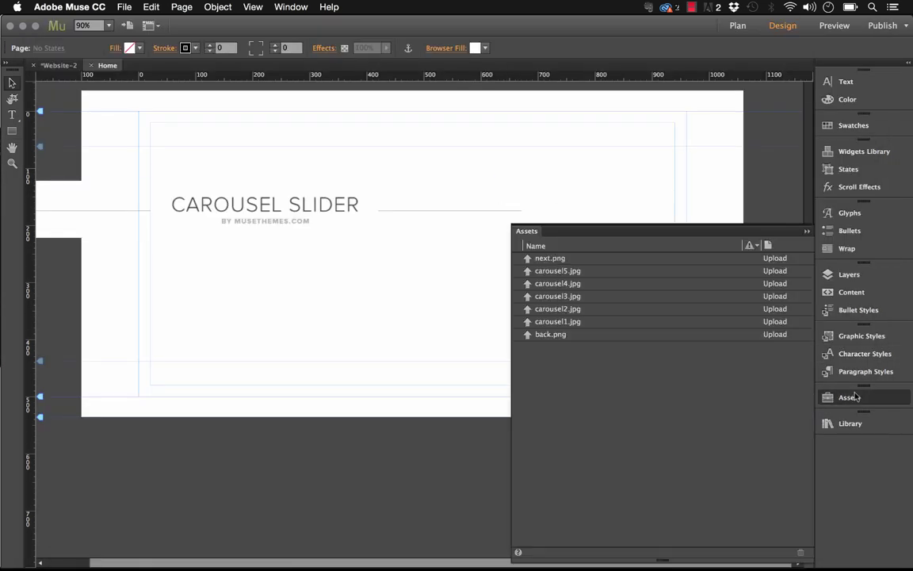
left_click(806, 232)
left_click(483, 220)
left_click(552, 176)
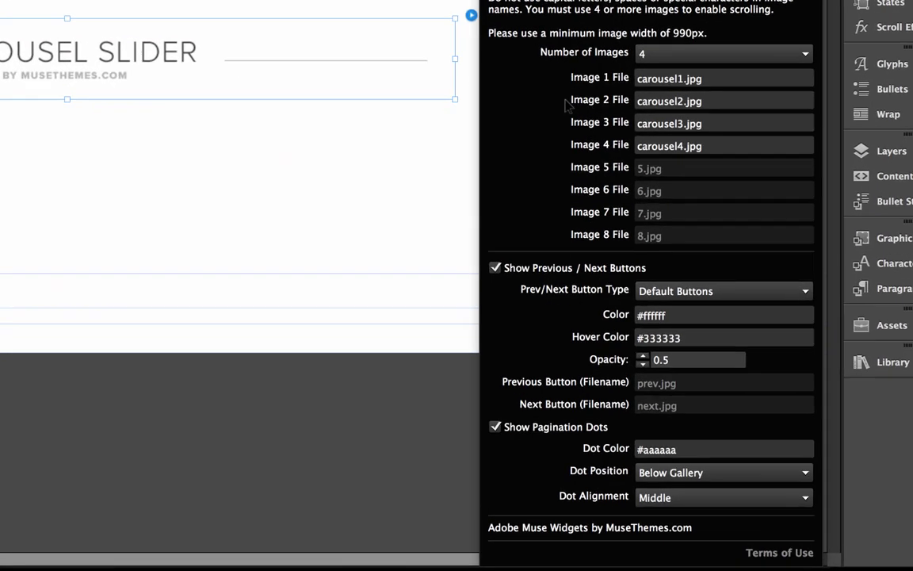
left_click(712, 369)
left_click(711, 383)
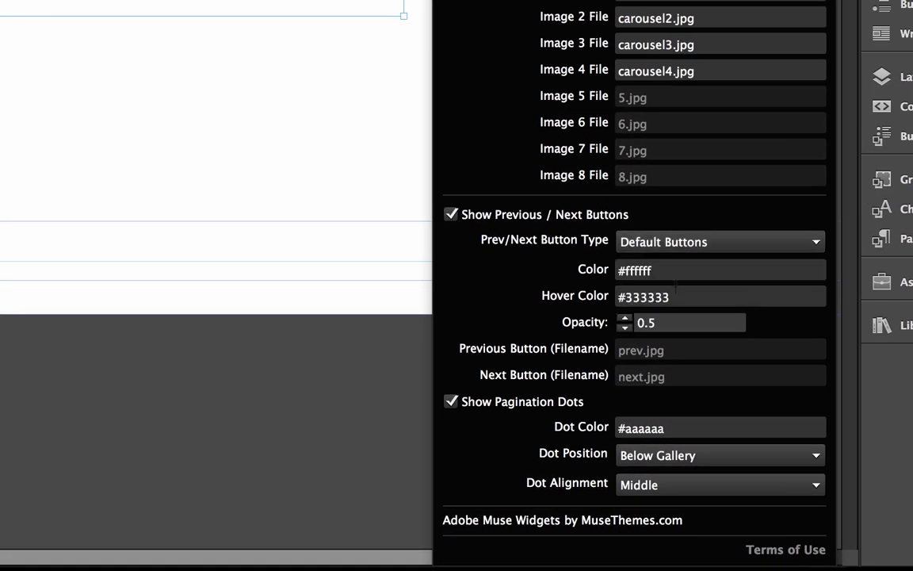
left_click(666, 241)
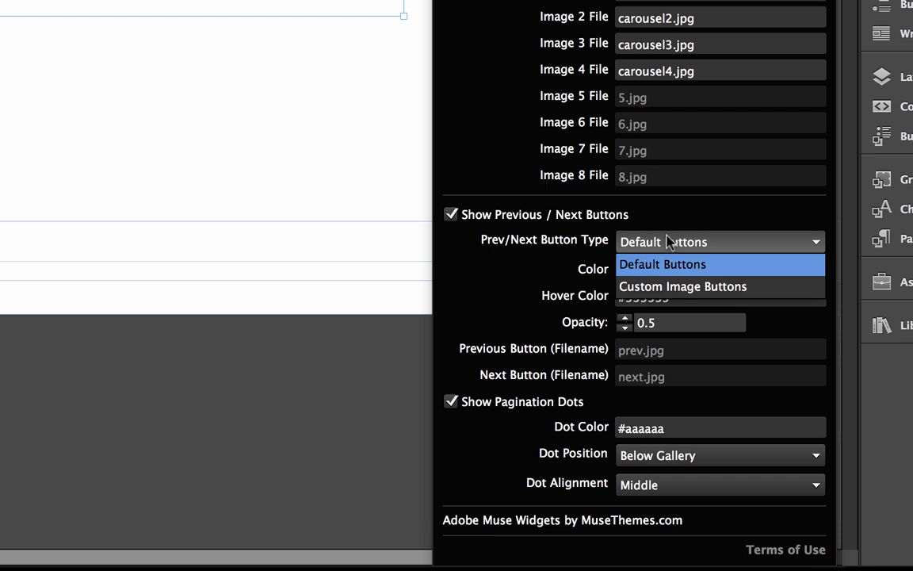
left_click(672, 287)
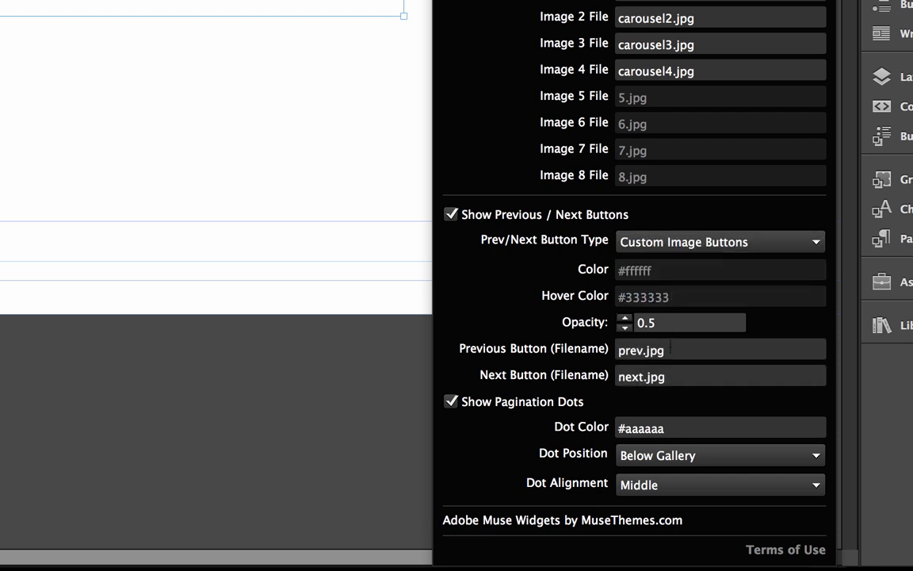
Step: Enter back.png as the previous button file and next.png as the next button file
left_click(626, 349)
type("back.png")
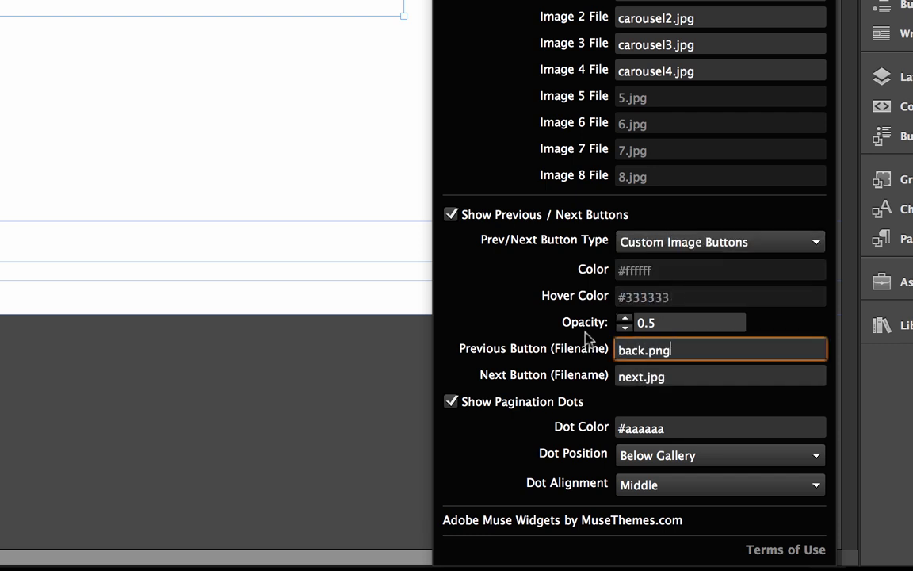
key("Tab")
type("next.png")
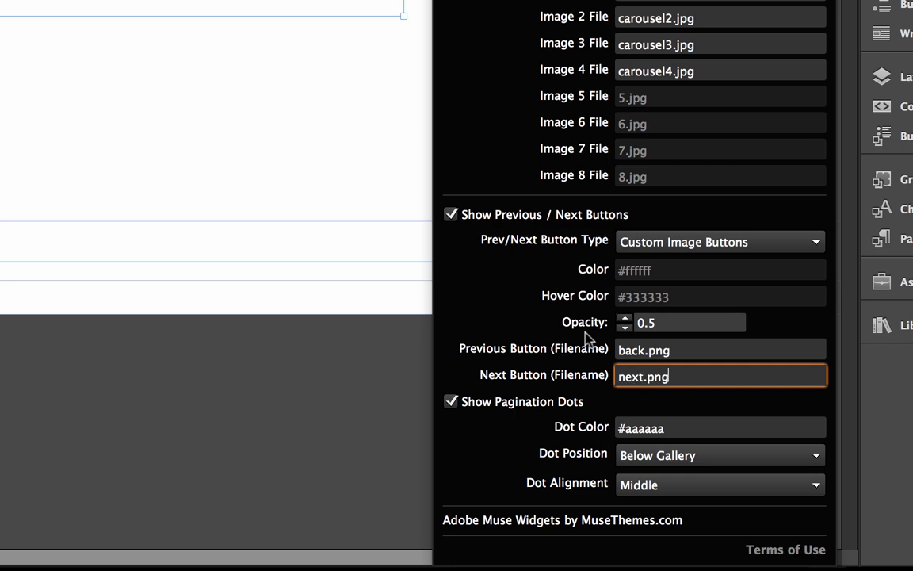
key("Return")
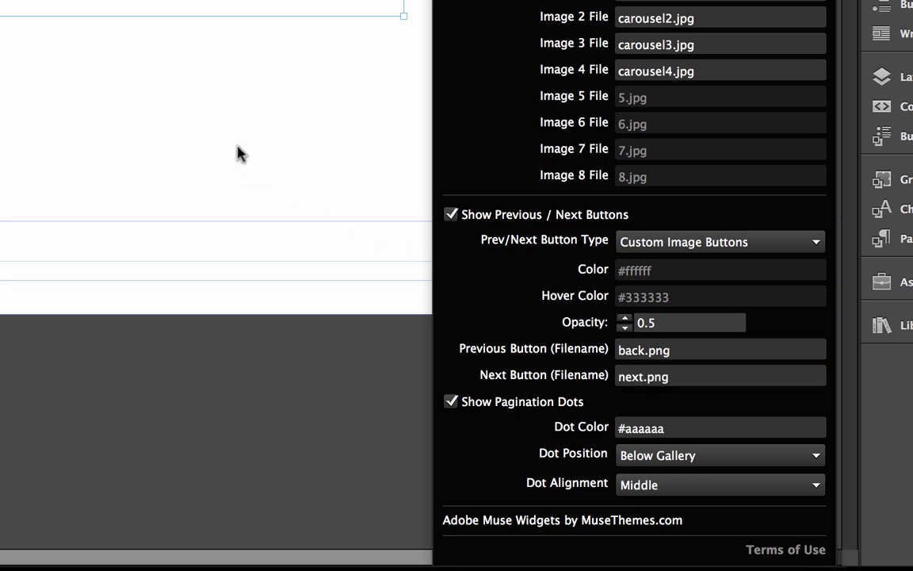
left_click(90, 0)
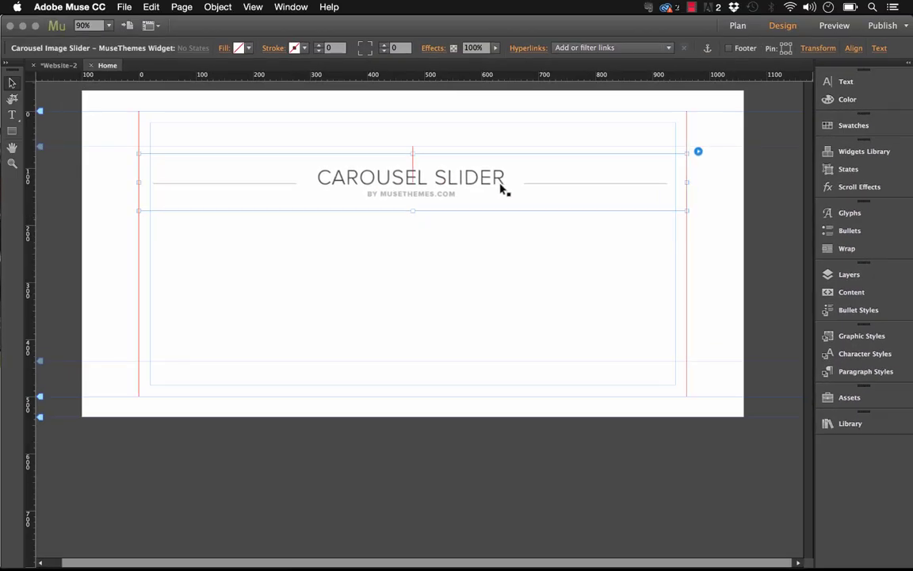
Step: Nudge the carousel into place, preview in Firefox, and step through all four slides with the custom next arrow
mouse_move(498, 187)
left_mouse_down()
mouse_move(510, 181)
mouse_move(491, 183)
mouse_move(501, 185)
left_mouse_up()
left_click(125, 7)
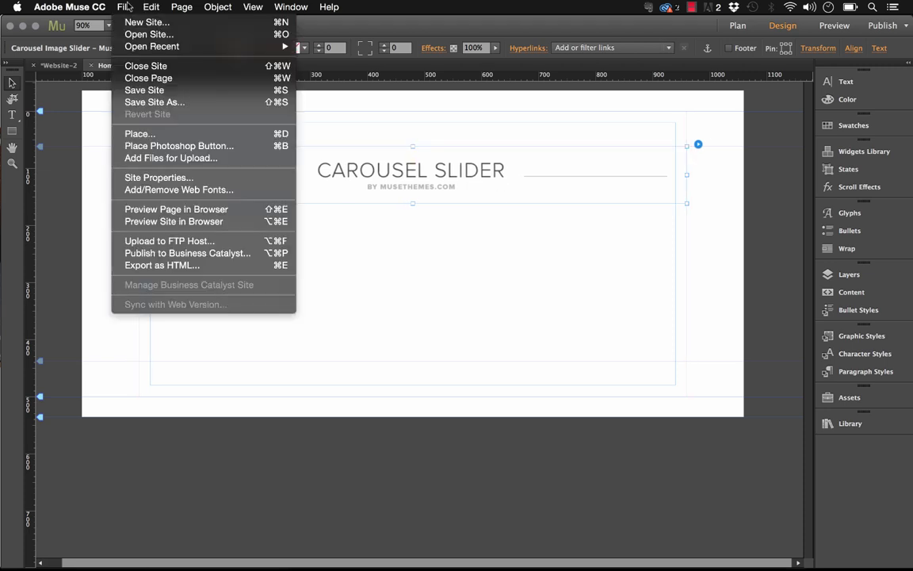
left_click(173, 209)
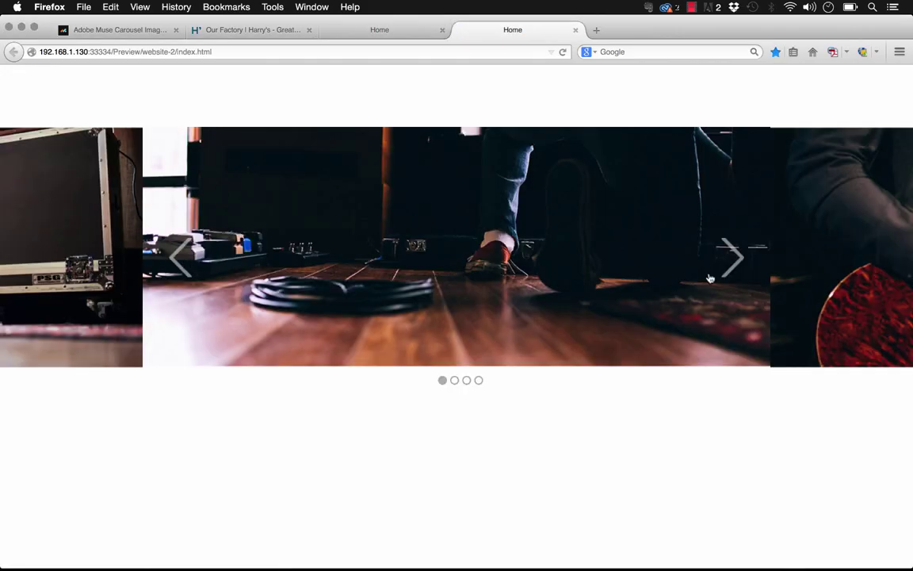
left_click(737, 265)
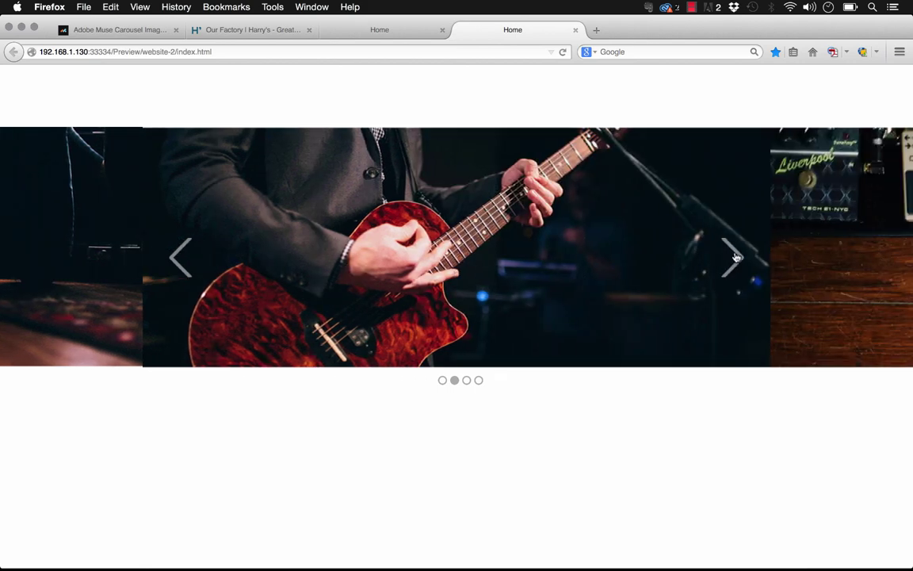
left_click(737, 267)
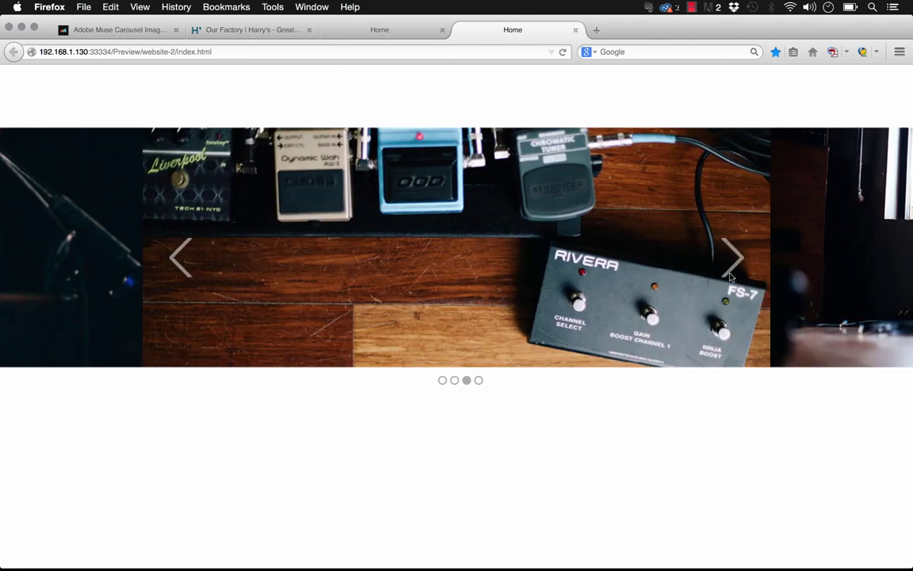
left_click(735, 260)
left_click(736, 270)
left_click(736, 272)
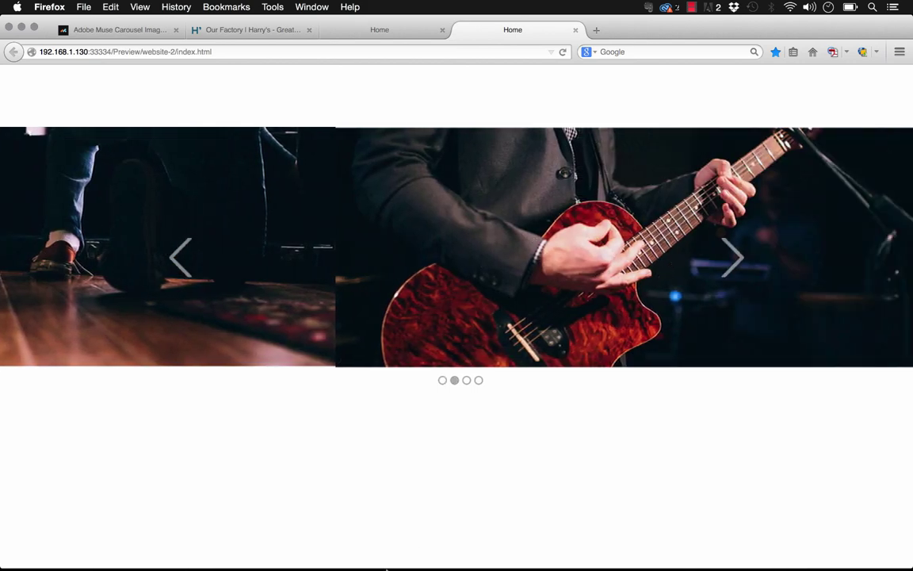
left_click(395, 546)
Step: Drag the carousel header left past the page edge and reopen the slider settings
left_click_drag(522, 198, 414, 197)
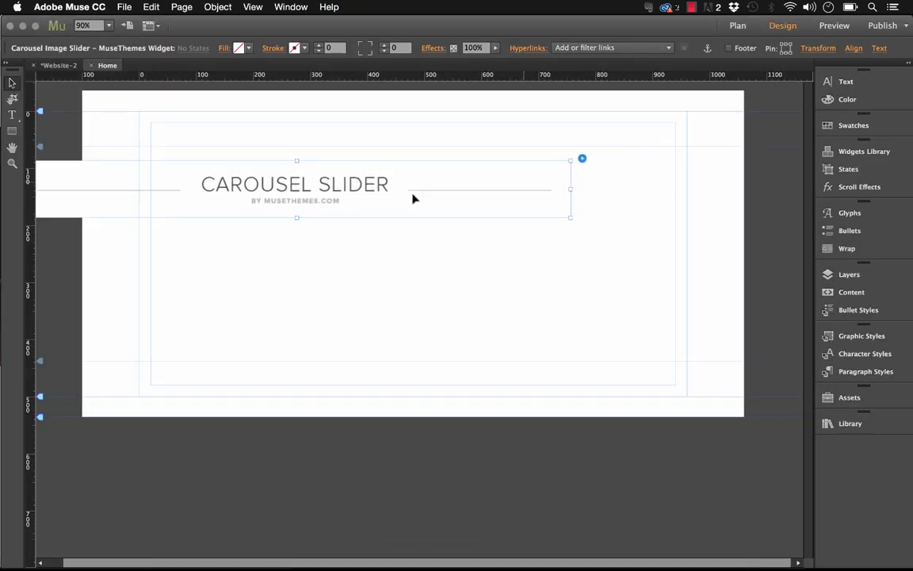
left_click(580, 159)
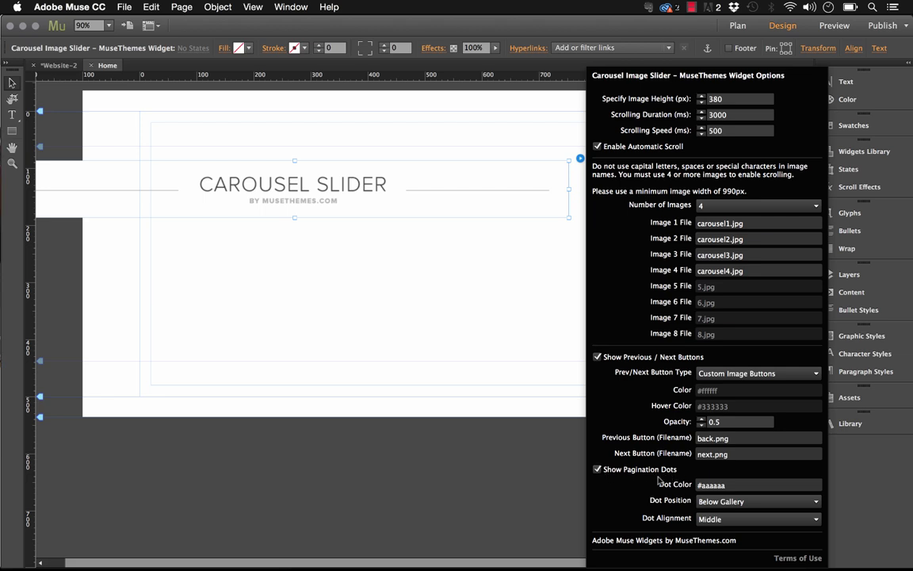
Step: In the Firefox preview, use the pagination dots to jump to slides 2, 4, then 1
left_click(254, 555)
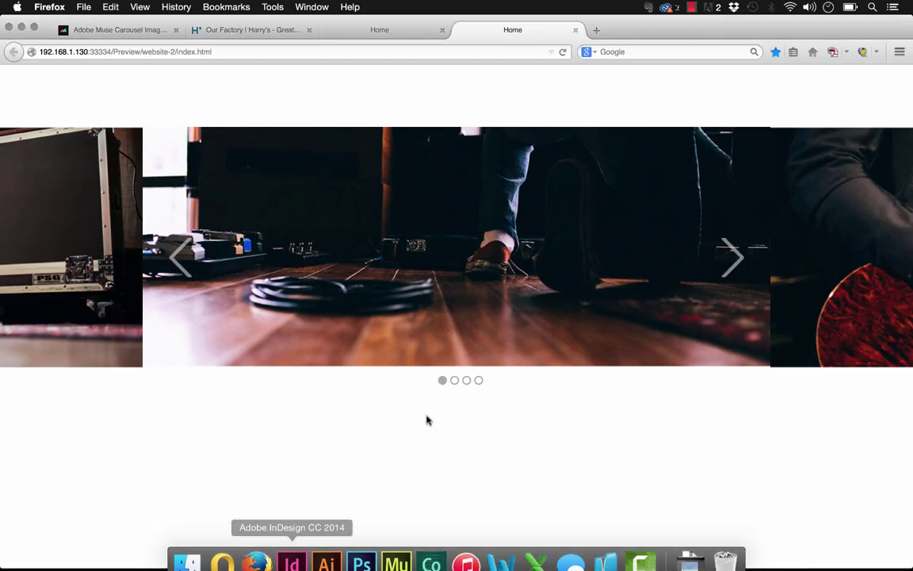
left_click(454, 381)
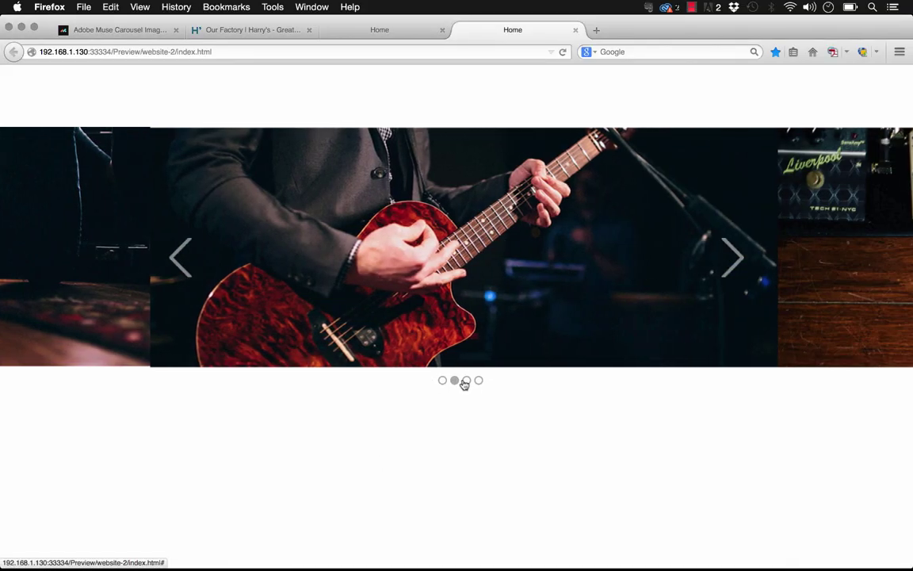
left_click(479, 381)
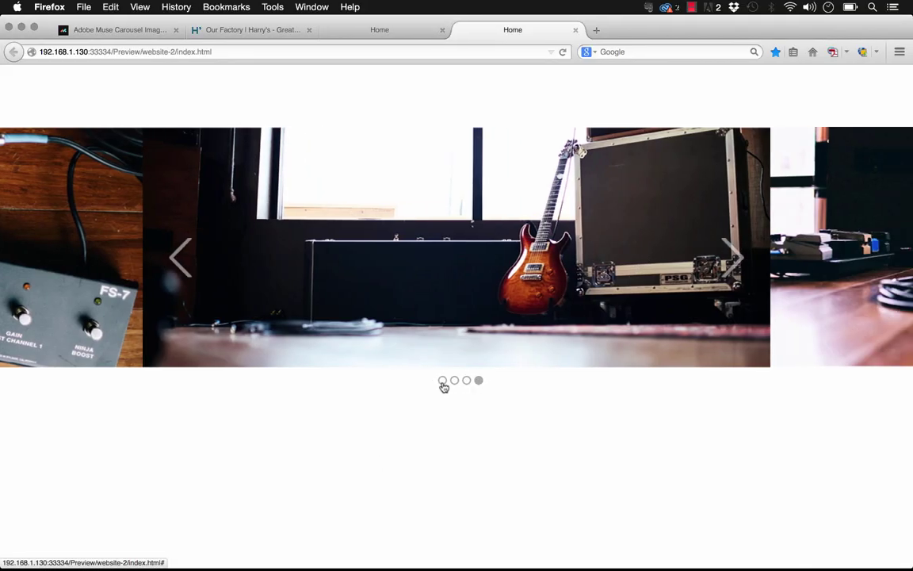
left_click(442, 381)
mouse_move(372, 567)
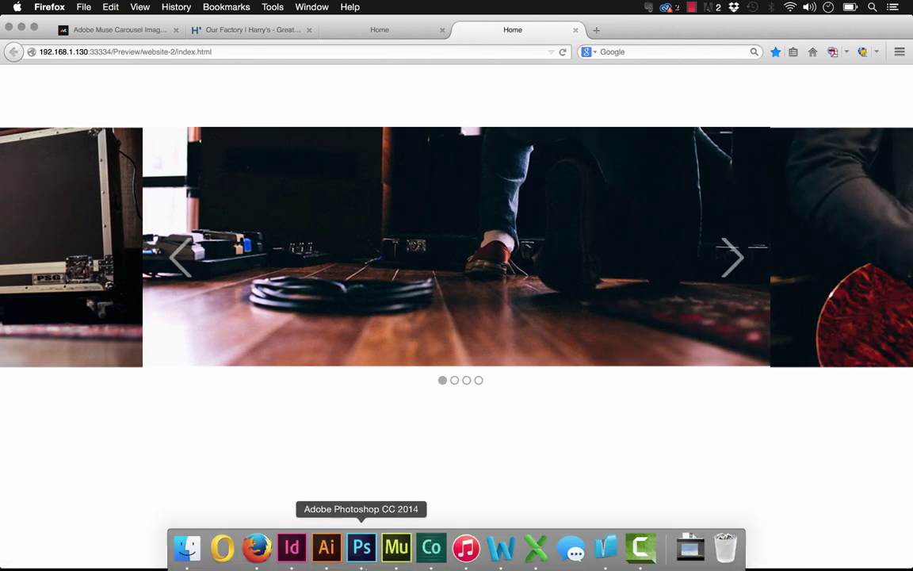
left_click(397, 547)
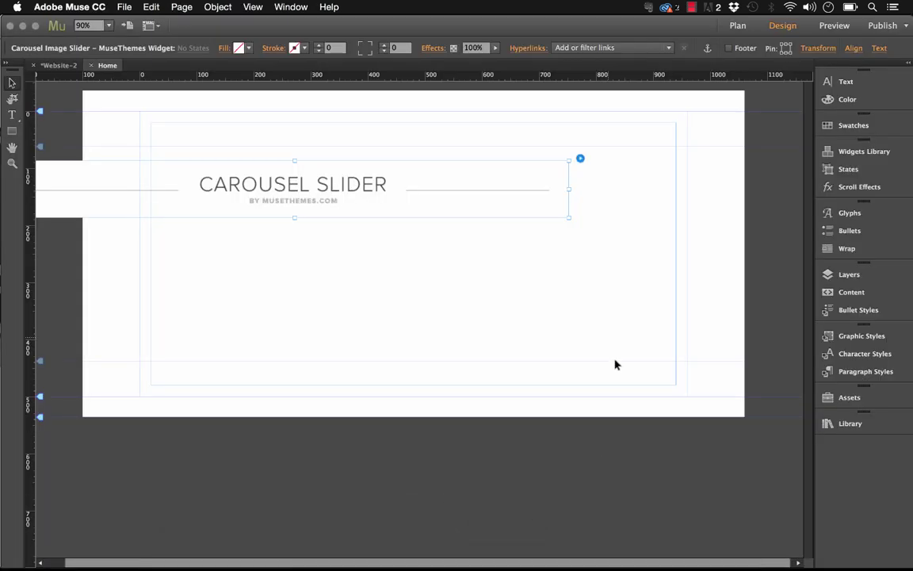
Step: Set the pagination dots to On Gallery with Left alignment, then drag the widget to the page centre
left_click(580, 158)
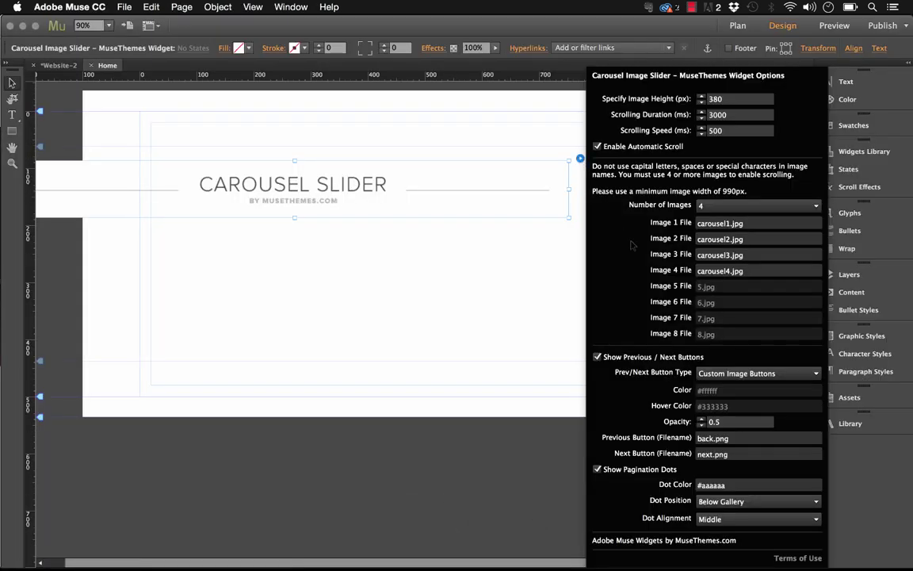
left_click(722, 503)
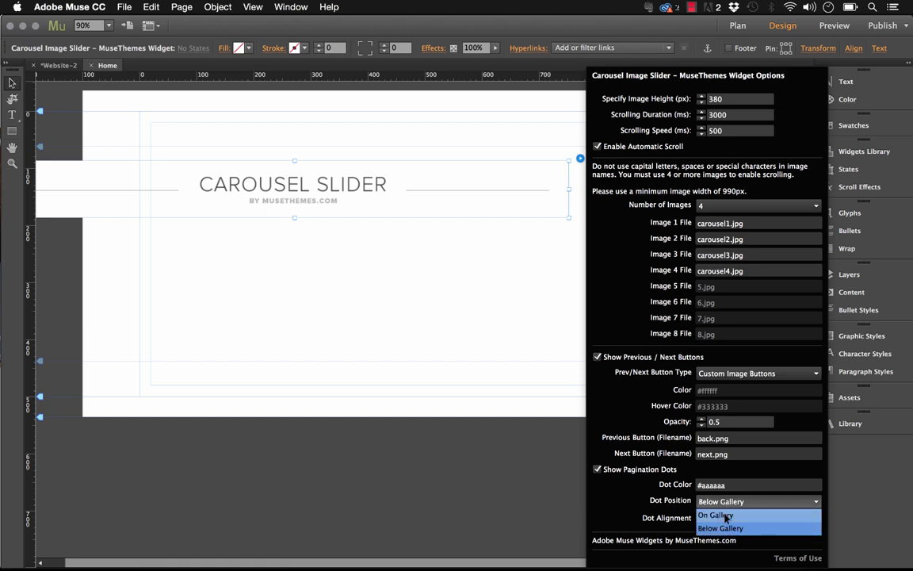
left_click(715, 515)
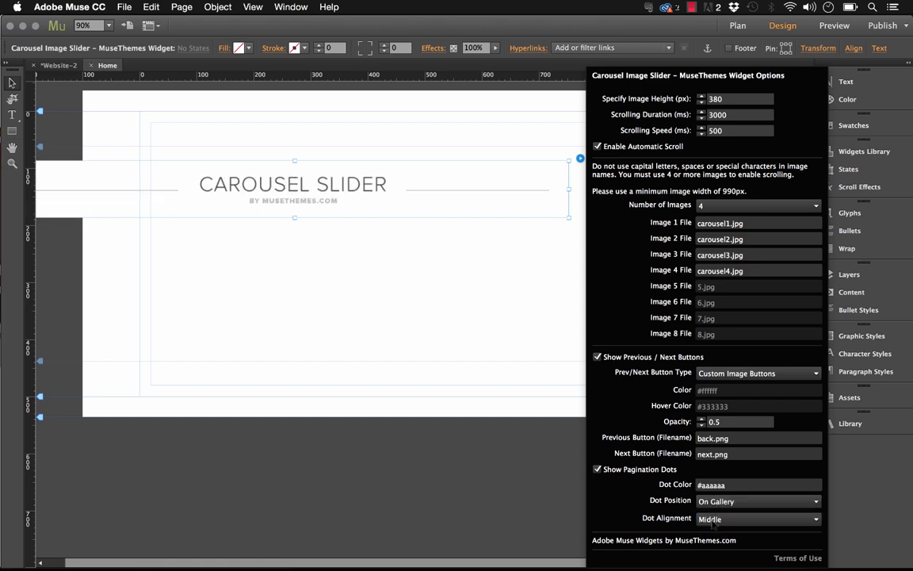
left_click(712, 519)
left_click(706, 533)
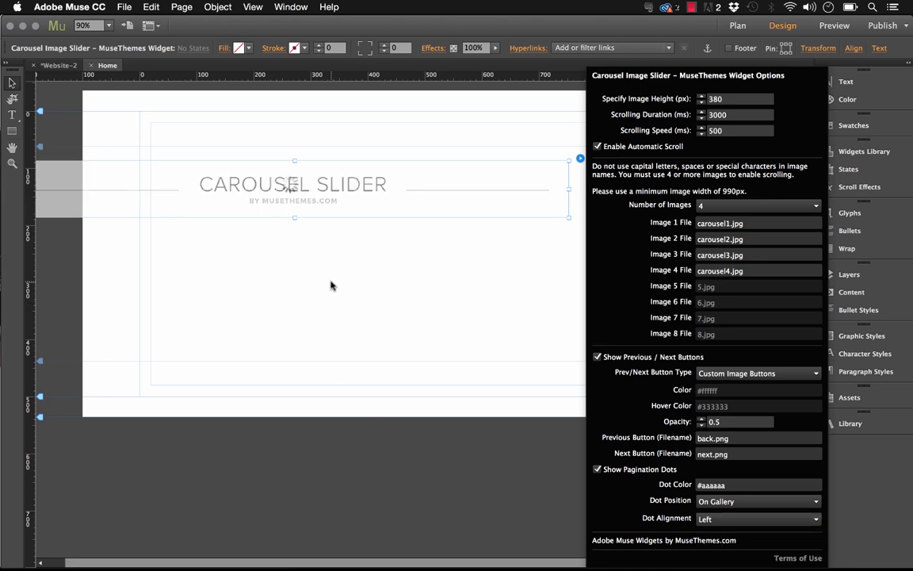
left_click(353, 179)
left_click_drag(353, 180, 473, 167)
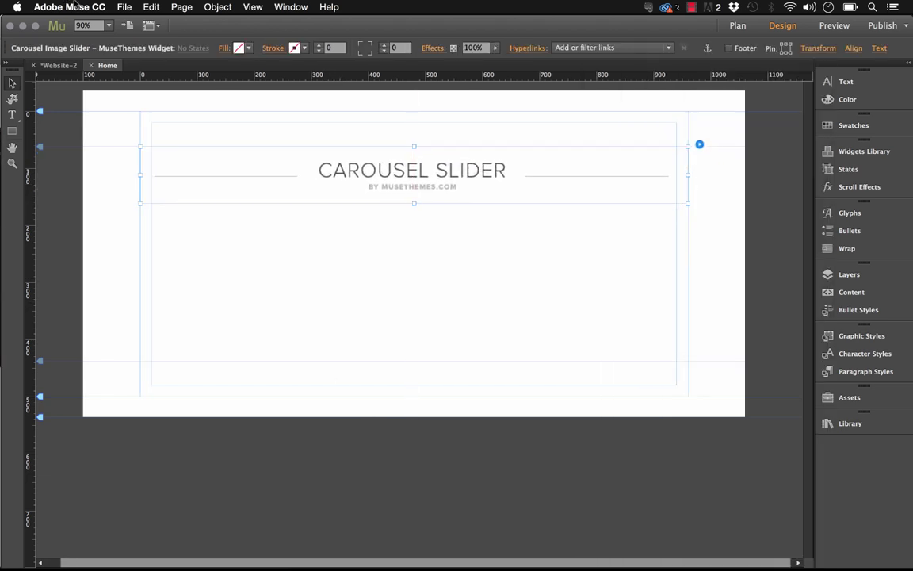
Step: Preview the page in Firefox and click the left-aligned overlay dots to switch between slides
left_click(124, 6)
left_click(168, 203)
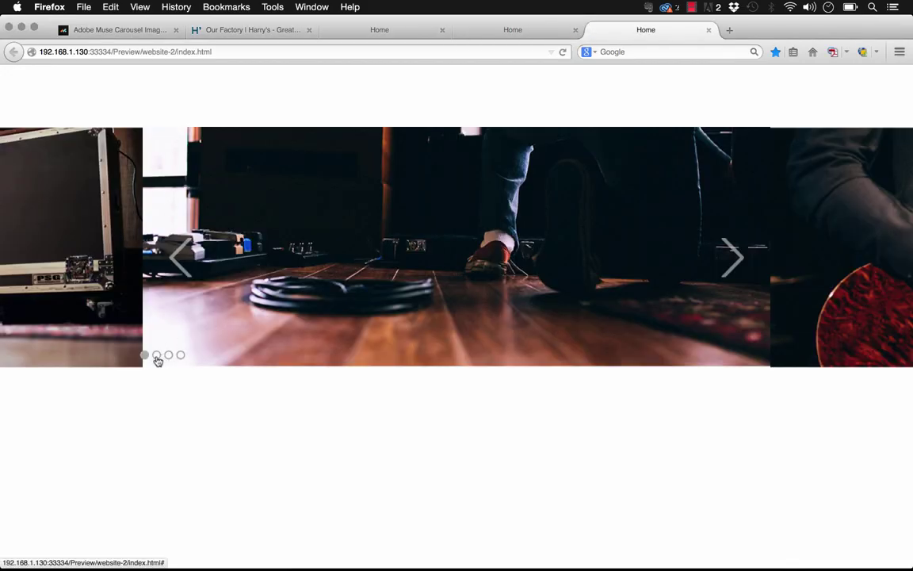
left_click(157, 355)
left_click(168, 355)
left_click(180, 355)
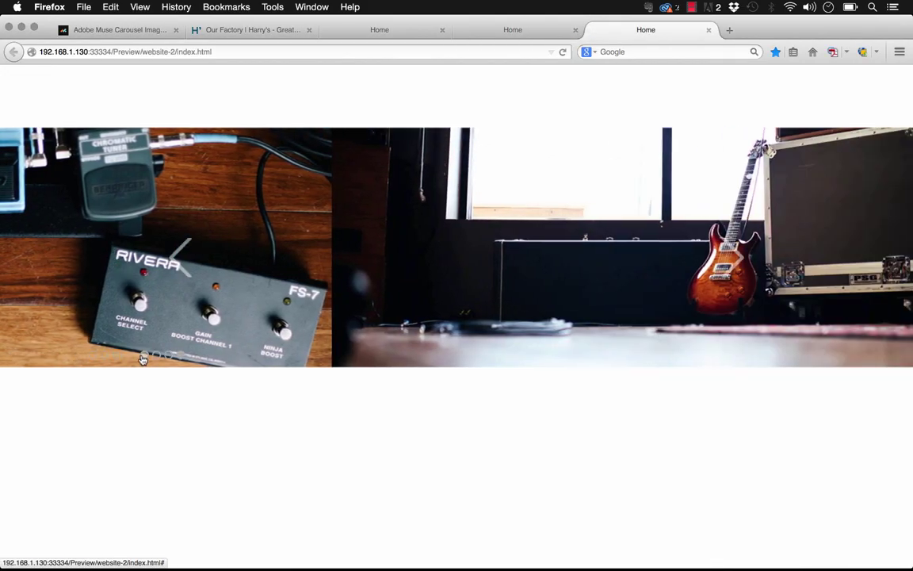
left_click(144, 355)
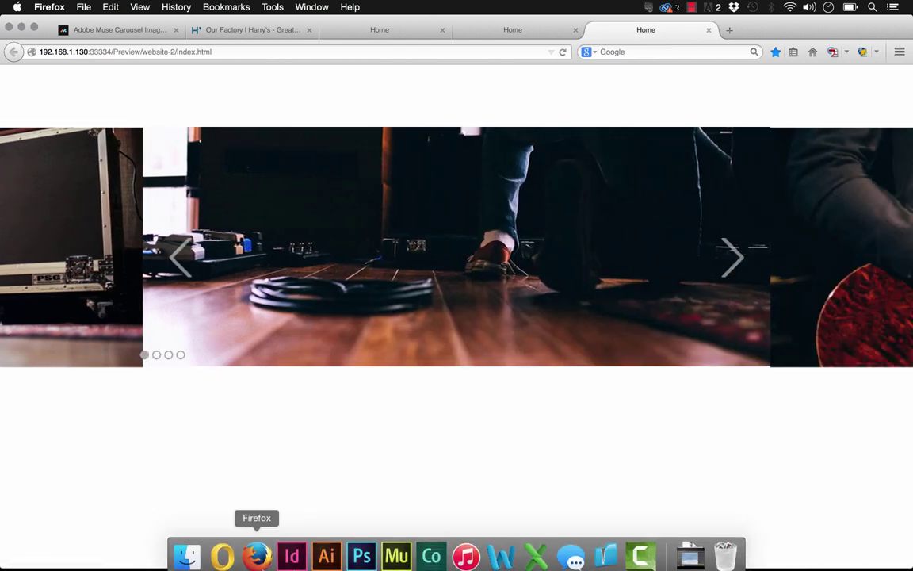
left_click(396, 549)
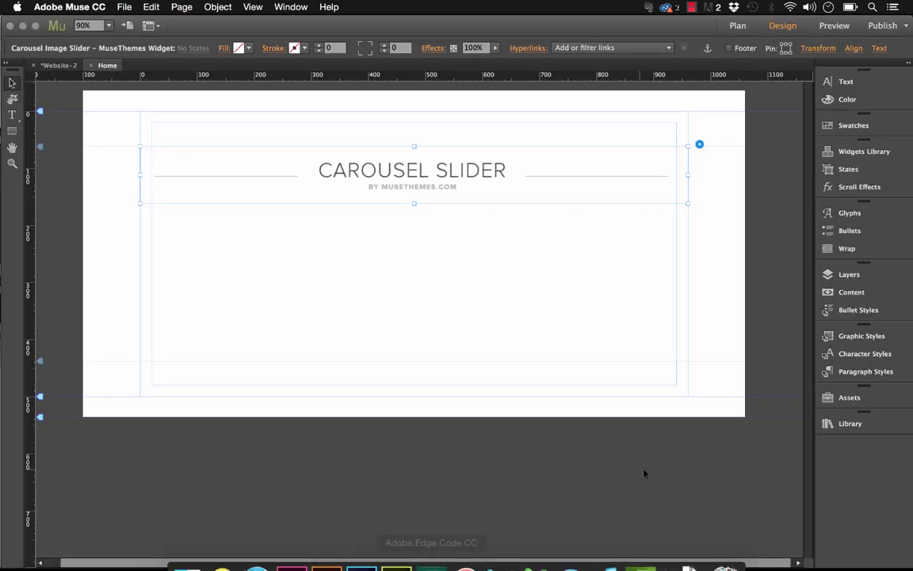
Step: Move the pagination dots Below Gallery and reduce the slider's Number of Images to 2
left_click(699, 144)
left_click(824, 501)
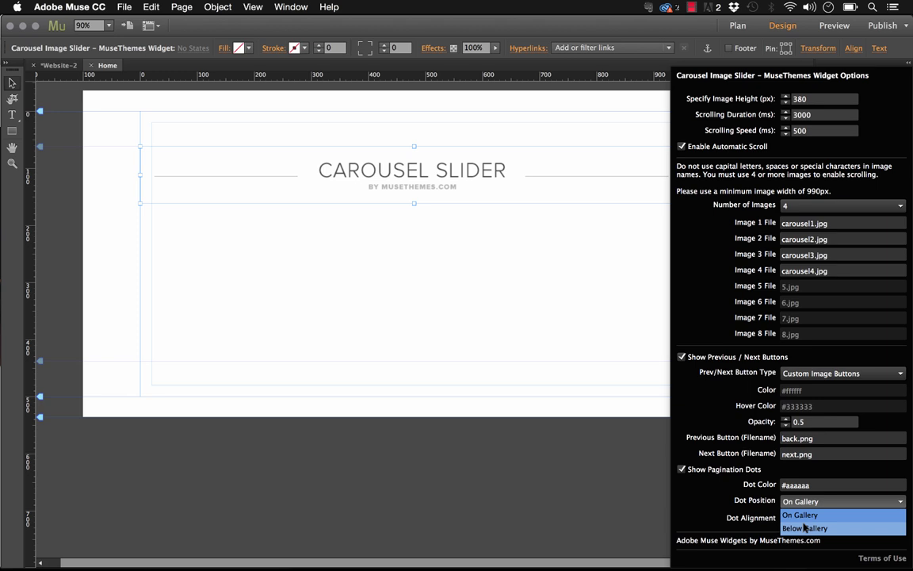
left_click(805, 528)
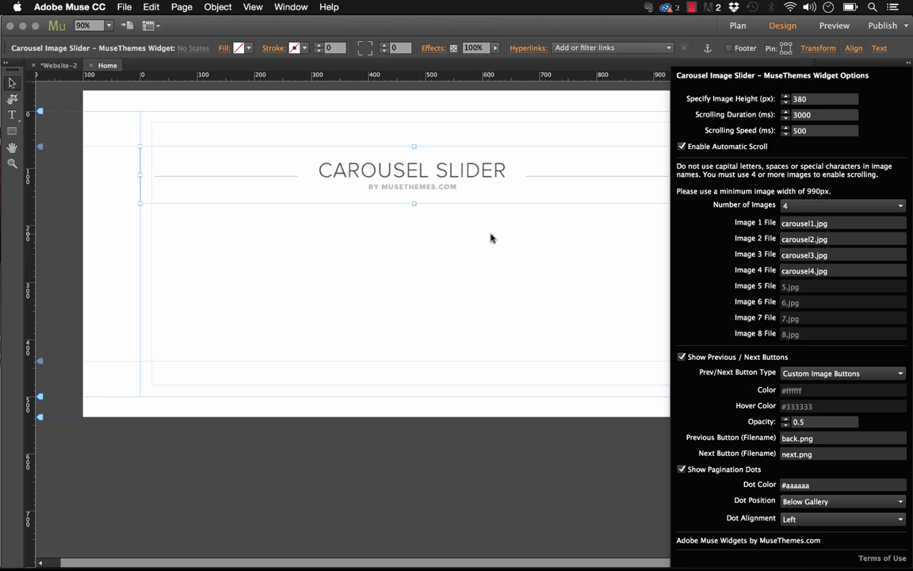
left_click(806, 209)
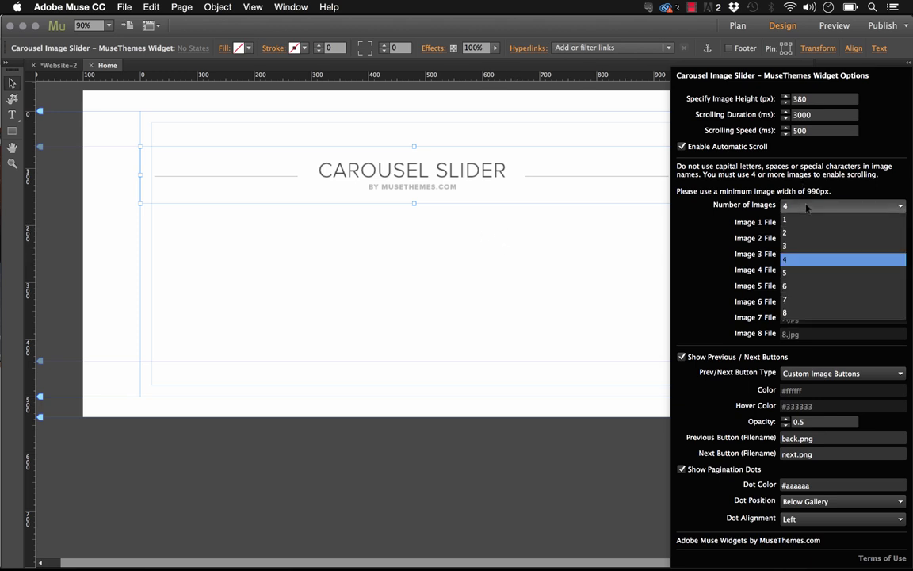
left_click(799, 222)
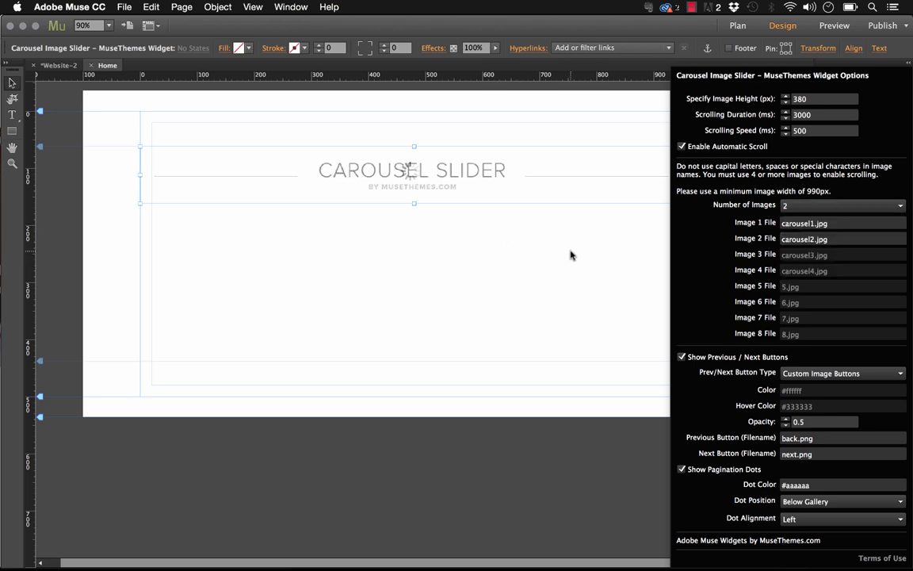
left_click(515, 230)
Step: Preview the two-image carousel in Firefox and compare it with the Harry's factory page tab
left_click(123, 6)
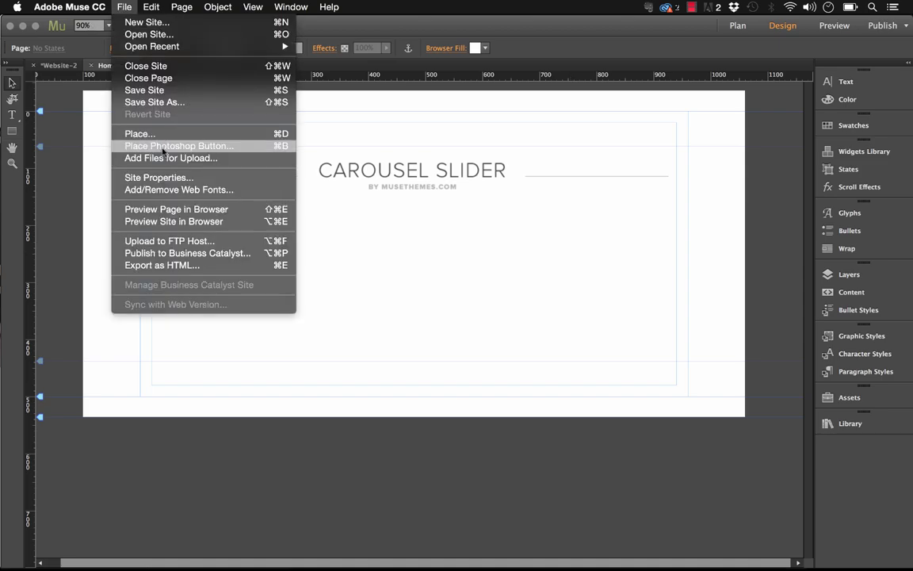
left_click(170, 207)
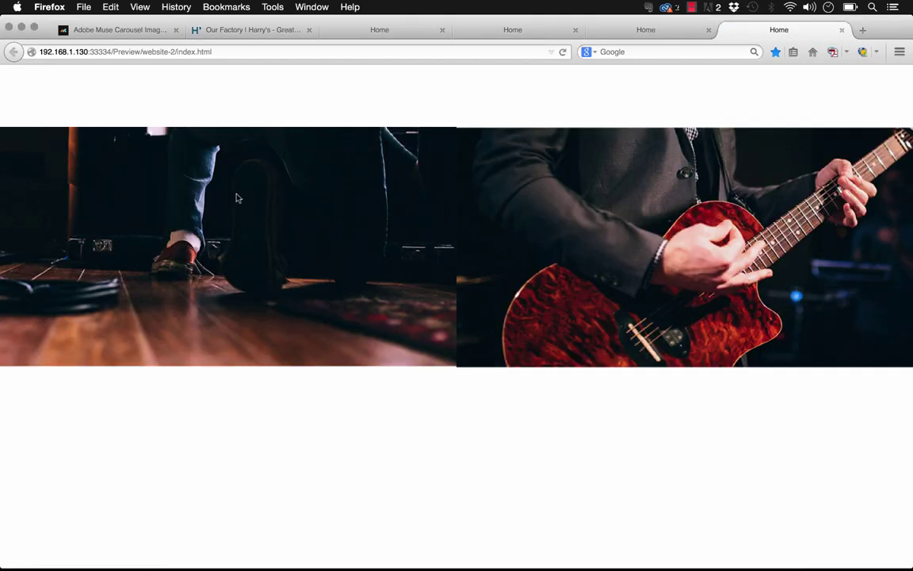
mouse_move(911, 112)
left_mouse_down()
mouse_move(589, 115)
mouse_move(910, 123)
left_mouse_up()
left_click(261, 30)
scroll(519, 205, "down", 10)
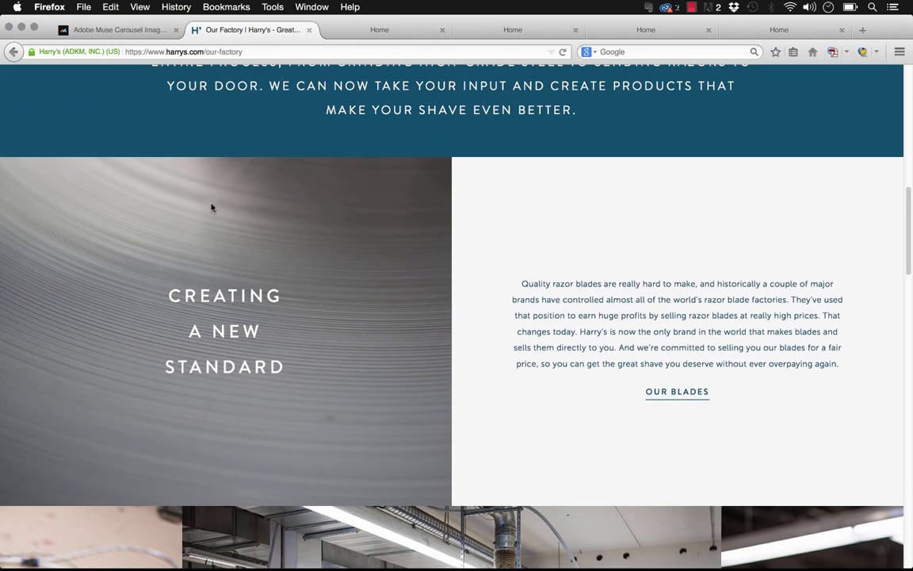
scroll(350, 256, "up", 3)
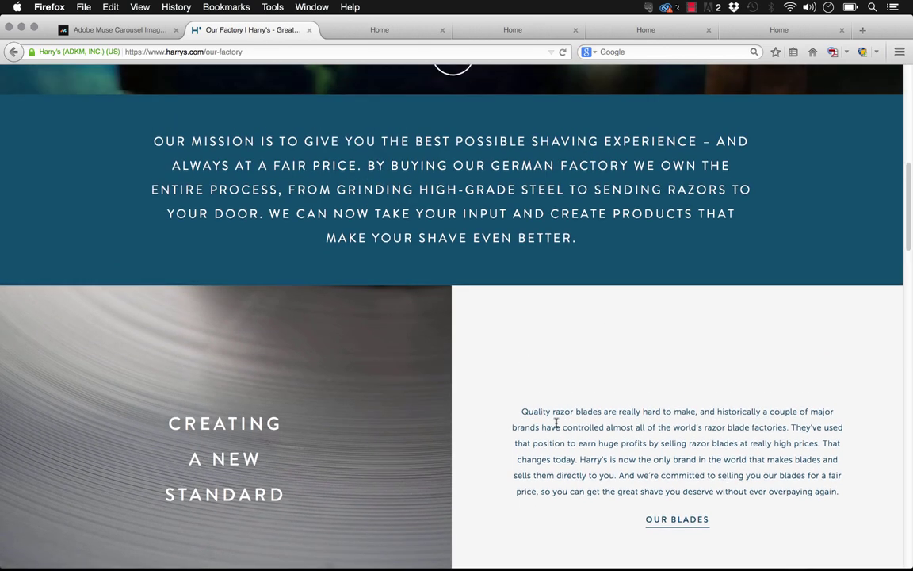
scroll(526, 393, "down", 2)
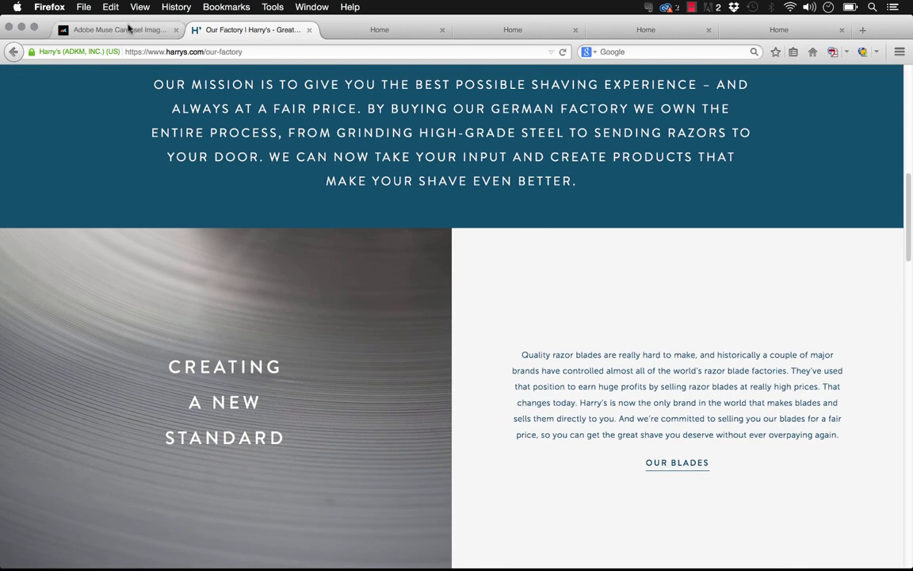
left_click(781, 32)
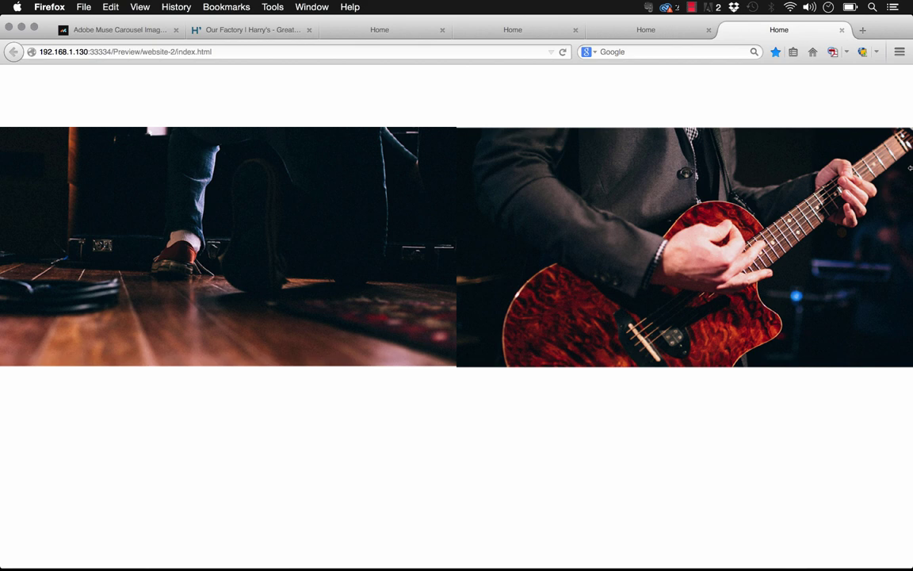
Step: Drag the Firefox window's right edge inward to watch the two carousel images reflow
left_click_drag(910, 168, 880, 168)
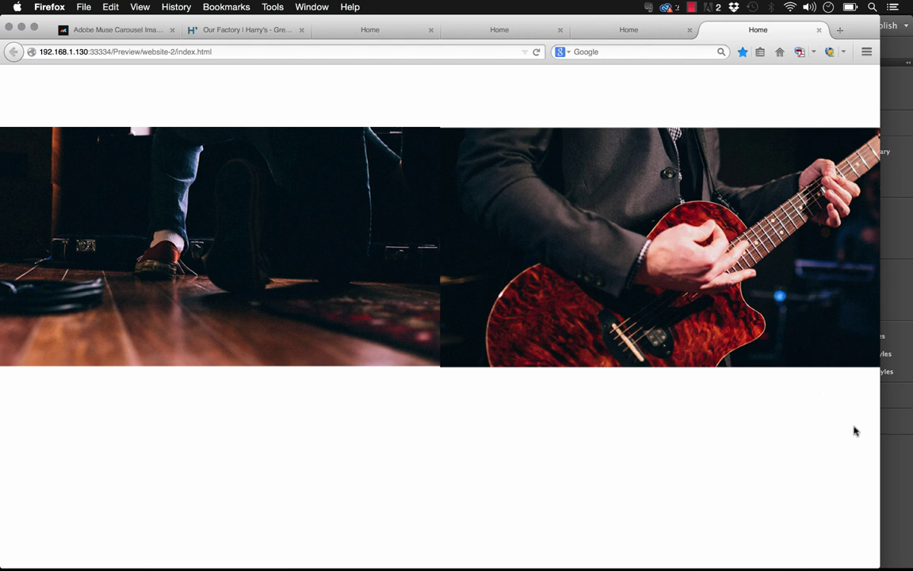
left_click_drag(879, 423, 866, 423)
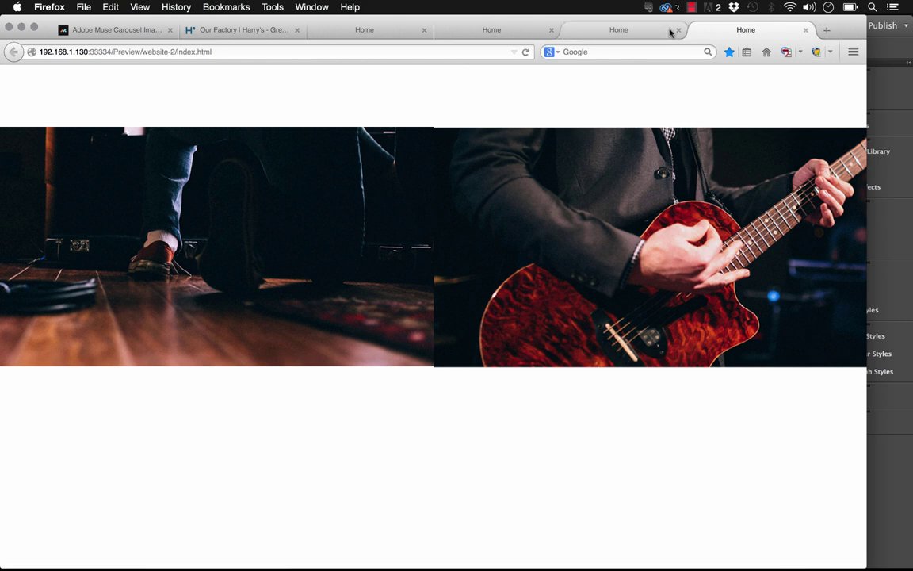
Step: Back in Muse, set the carousel widget's Number of Images to 4 again
left_click(903, 63)
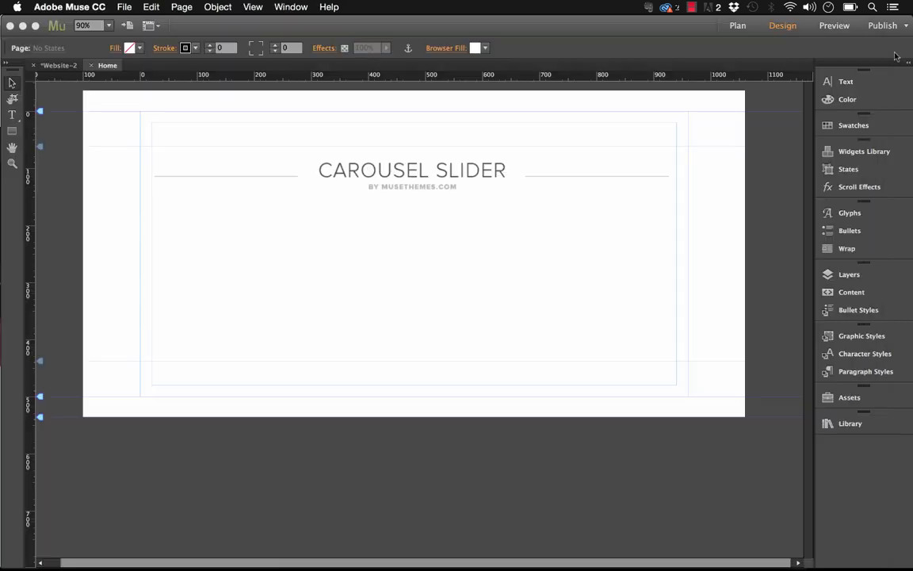
left_click(582, 172)
left_click(699, 145)
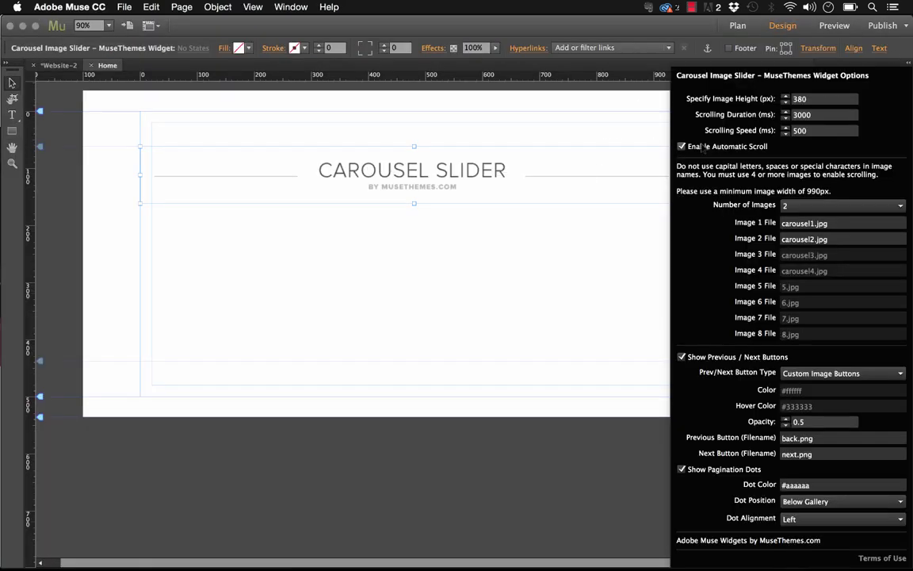
left_click(790, 207)
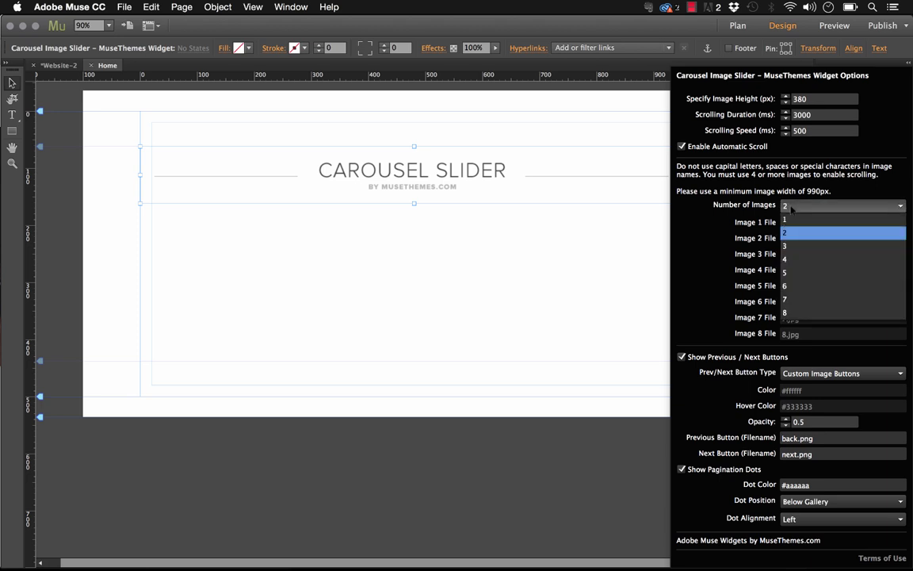
left_click(787, 260)
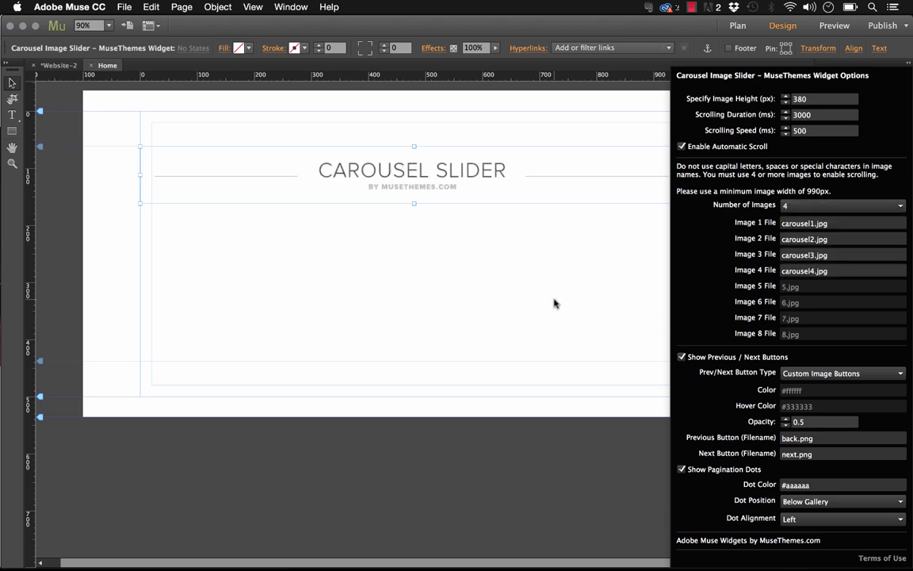